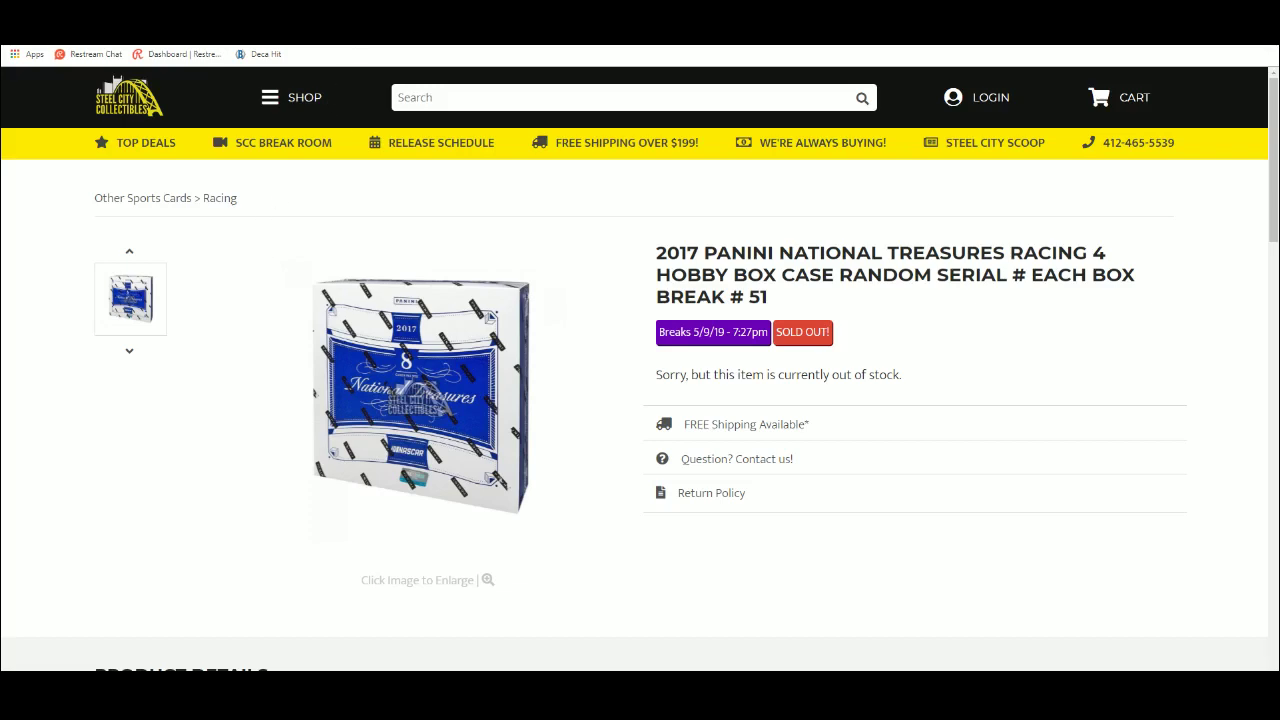
Step: Copy the ten participant names in A1:A10 into the List Randomizer box
key("alt+Tab")
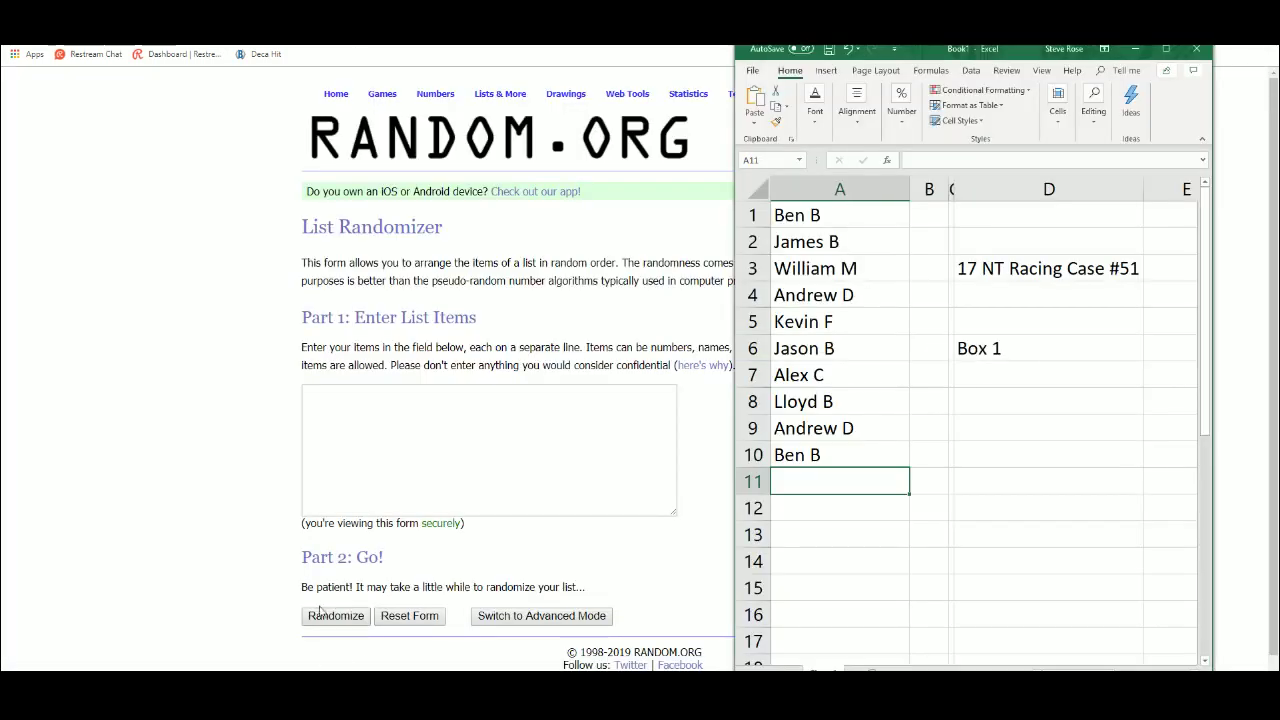
left_click_drag(839, 218, 823, 452)
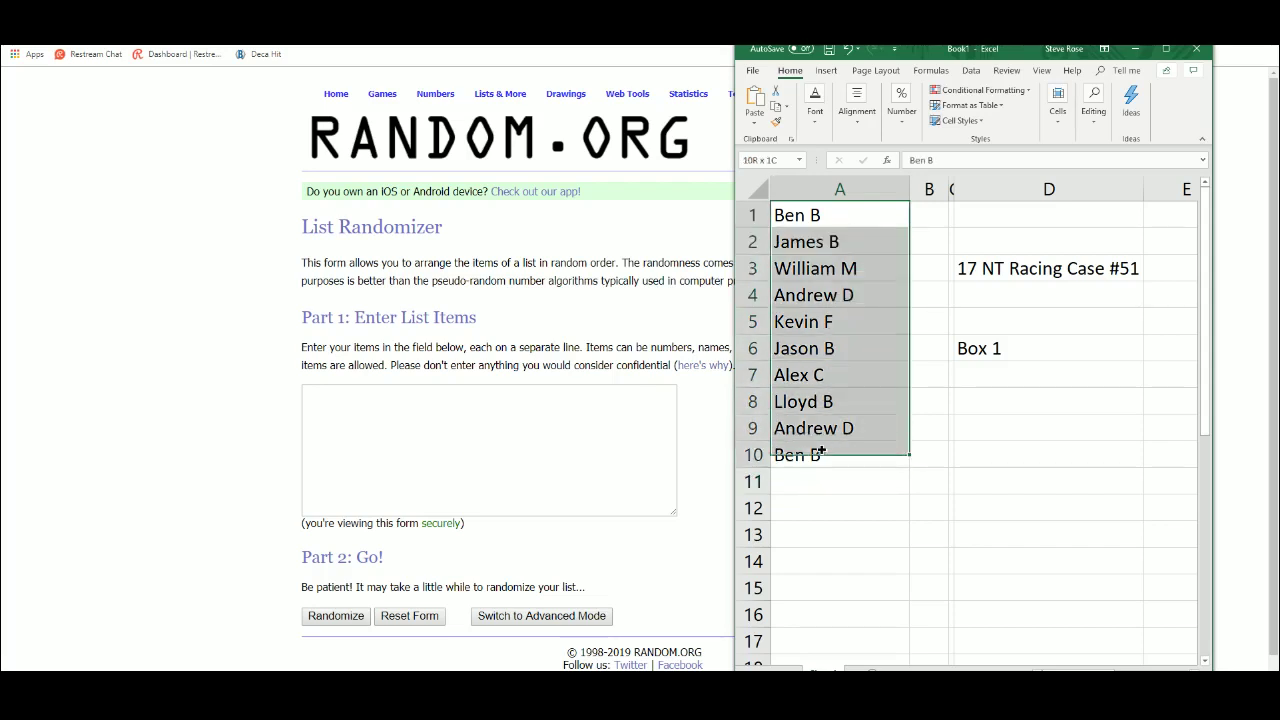
right_click(823, 452)
left_click(856, 159)
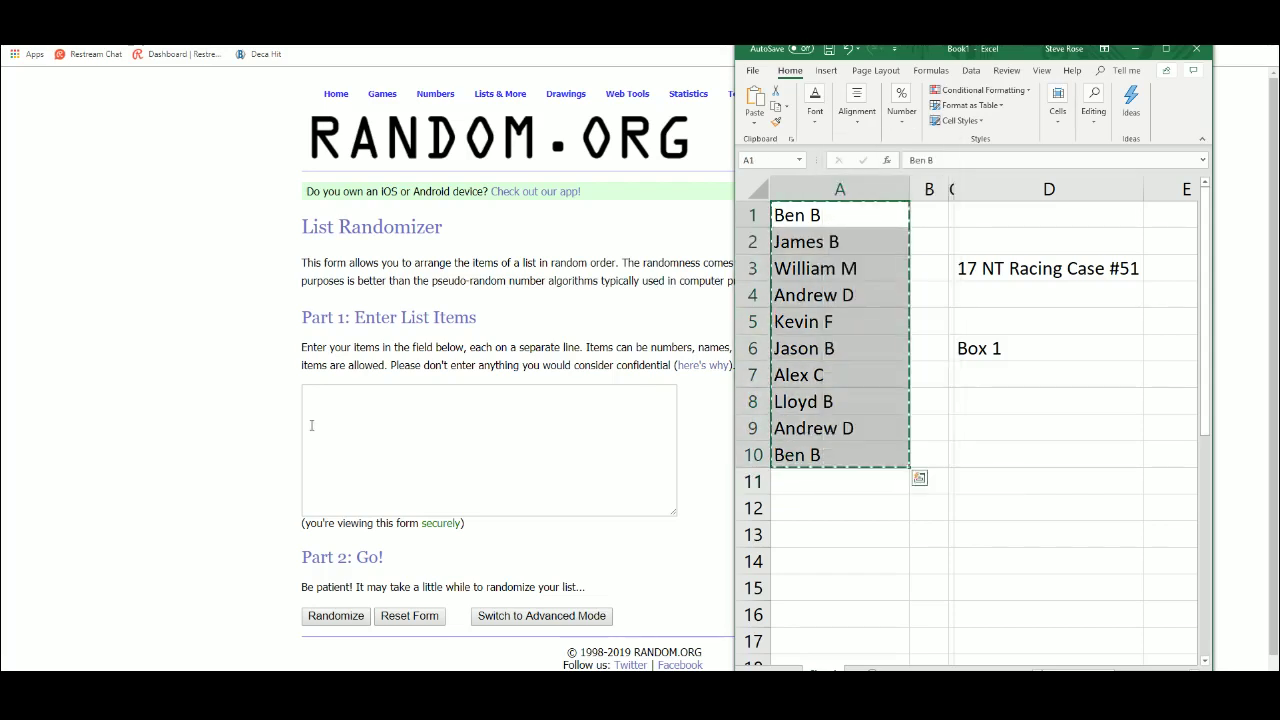
left_click(323, 422)
key("ctrl+v")
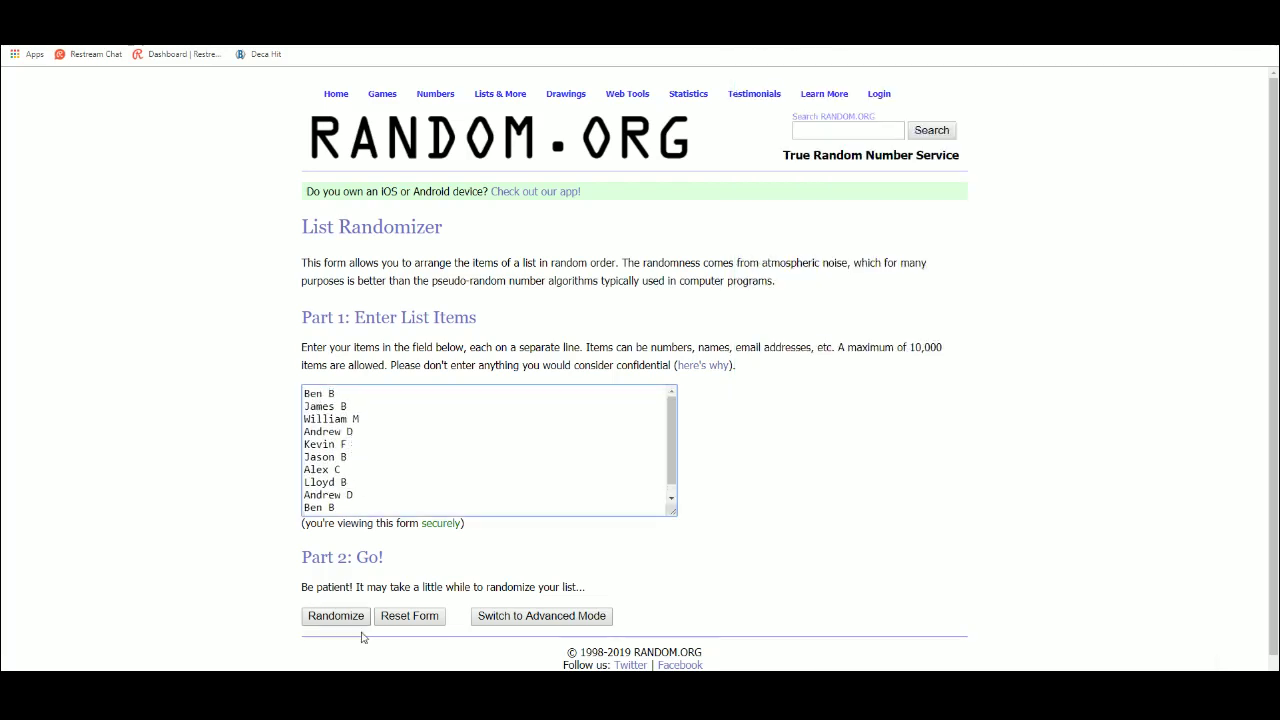
Step: Randomize the name list five times and select the shuffled result
left_click(355, 612)
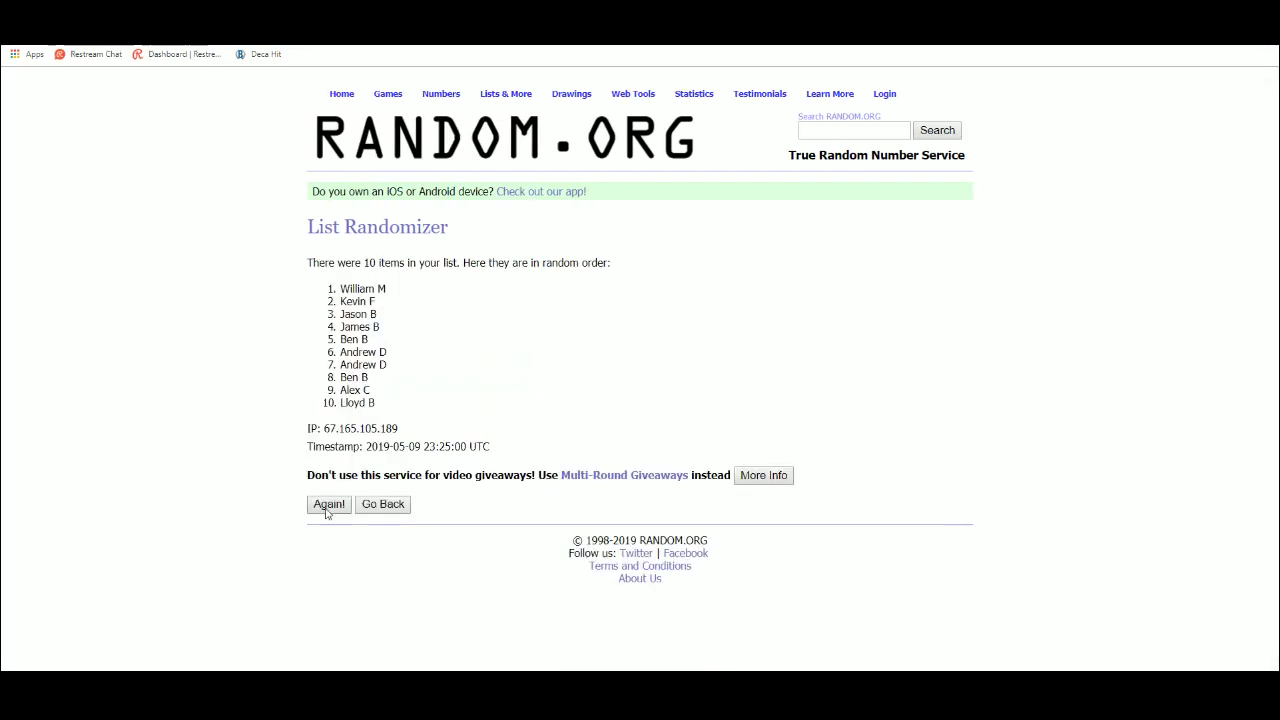
left_click(327, 532)
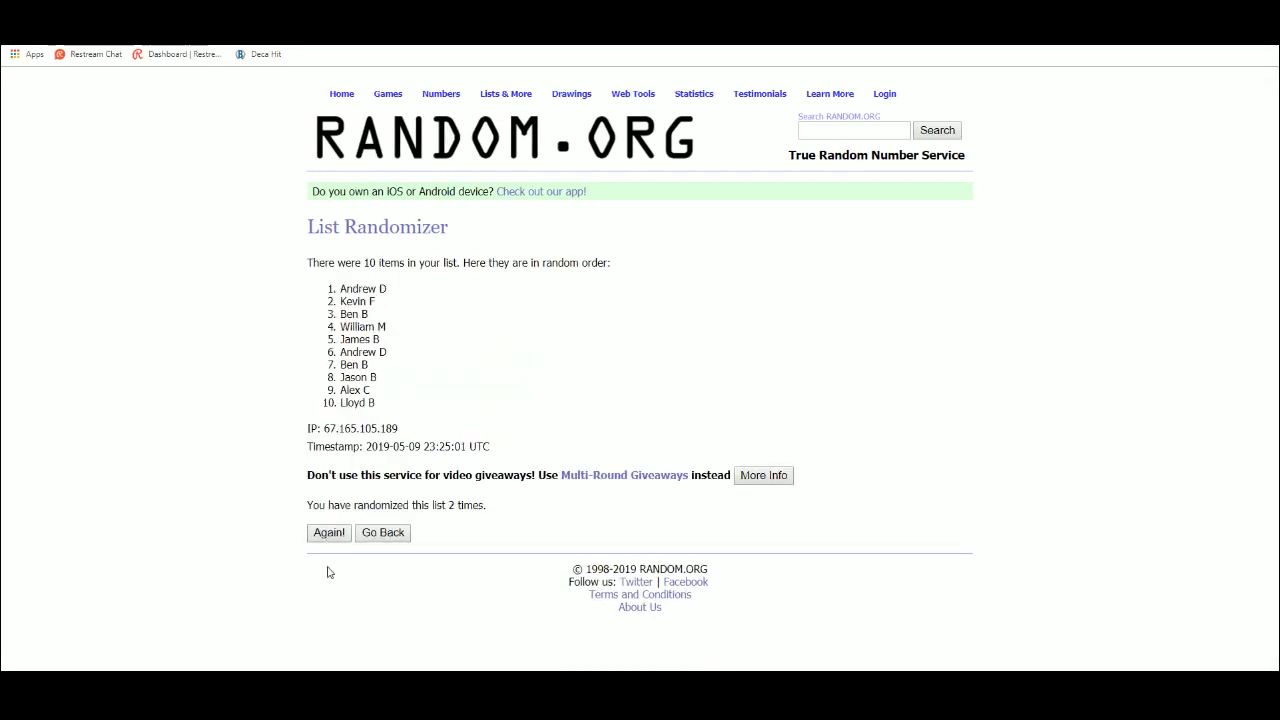
left_click(330, 536)
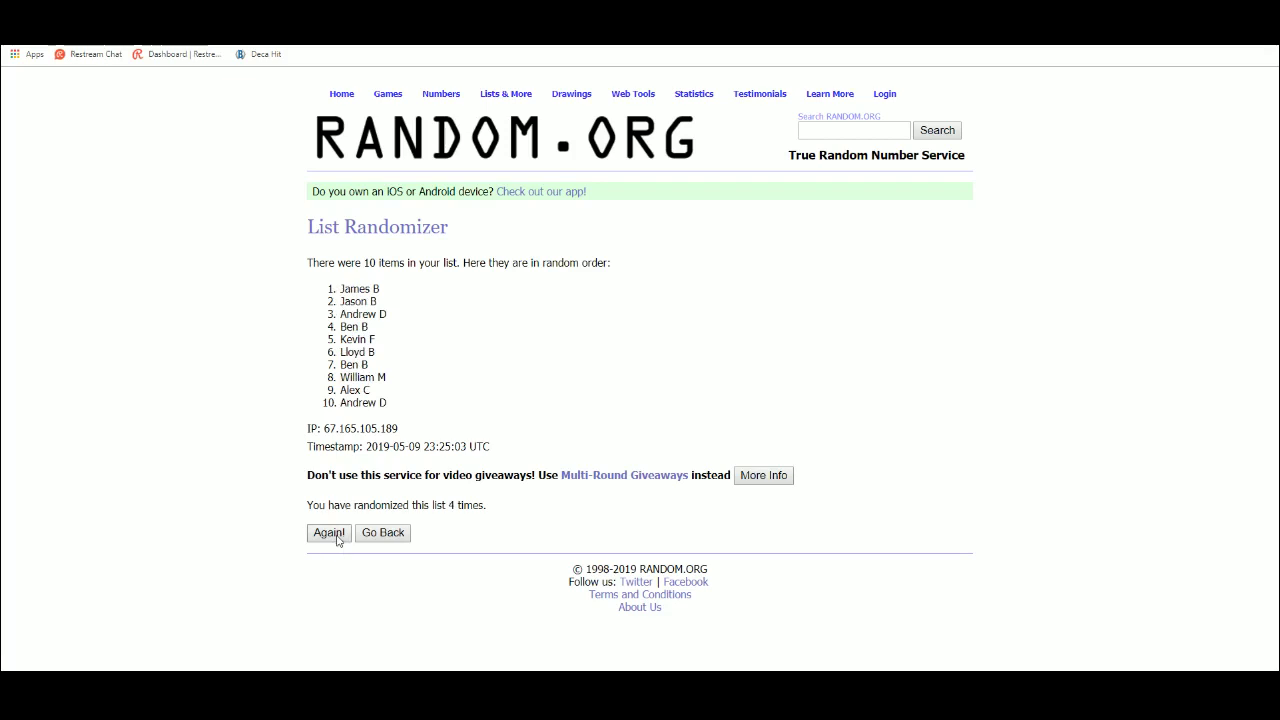
key("Return")
mouse_move(340, 291)
left_mouse_down()
mouse_move(406, 337)
mouse_move(403, 403)
left_mouse_up()
Step: Copy the shuffled names and clear the old names from A1:A10
right_click(392, 401)
left_click(390, 400)
key("alt+Tab")
right_click(783, 310)
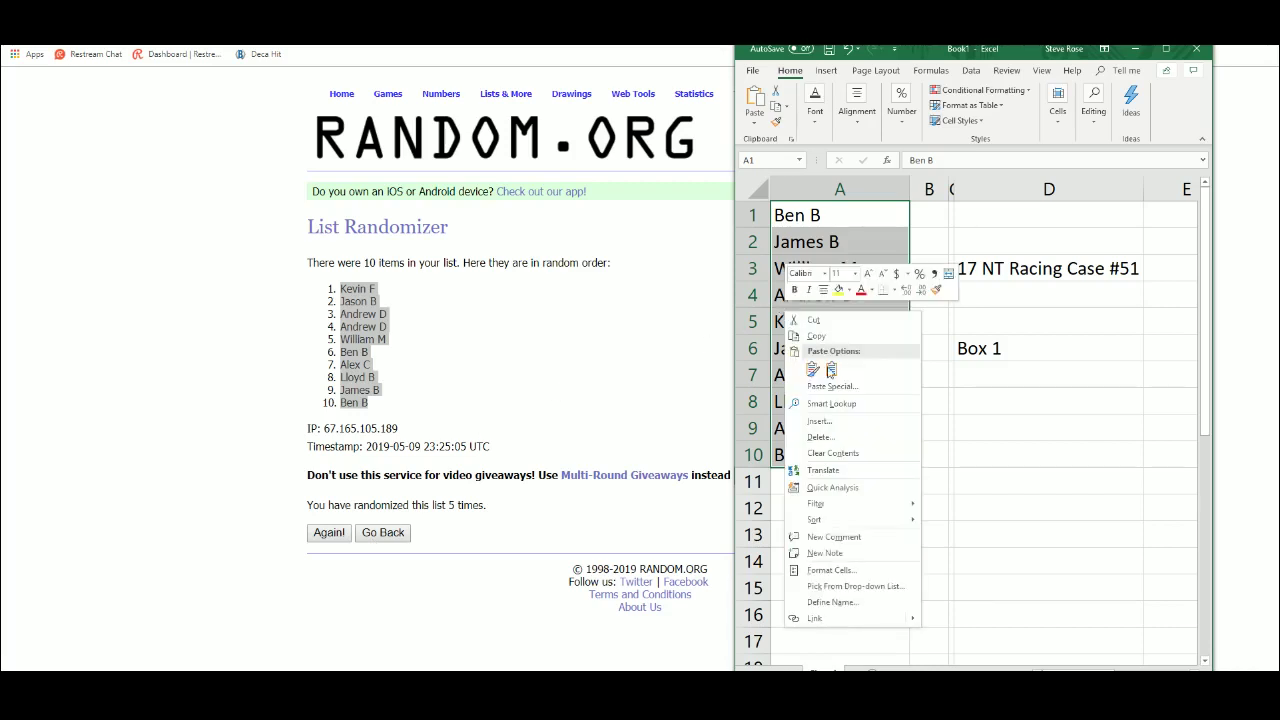
left_click(840, 451)
Step: Paste the shuffled names into A1 as plain text, then select cell B1
left_click(812, 216)
right_click(812, 216)
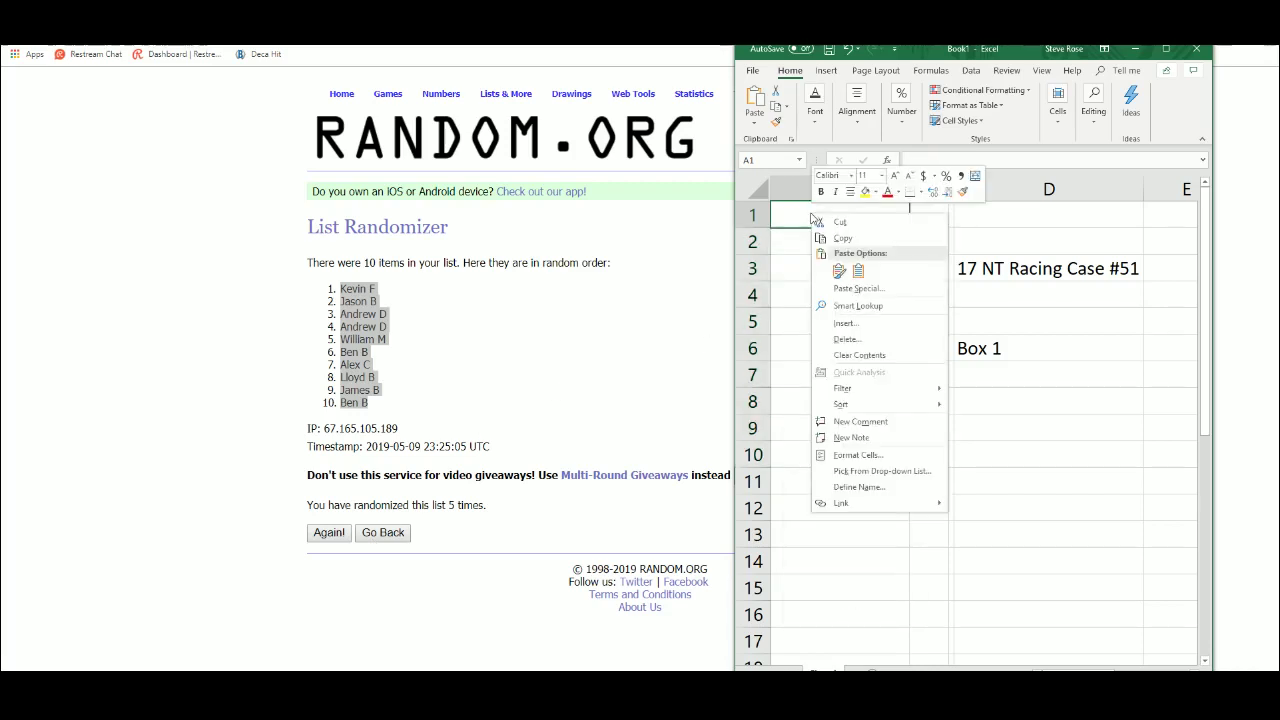
left_click(857, 288)
left_click(770, 215)
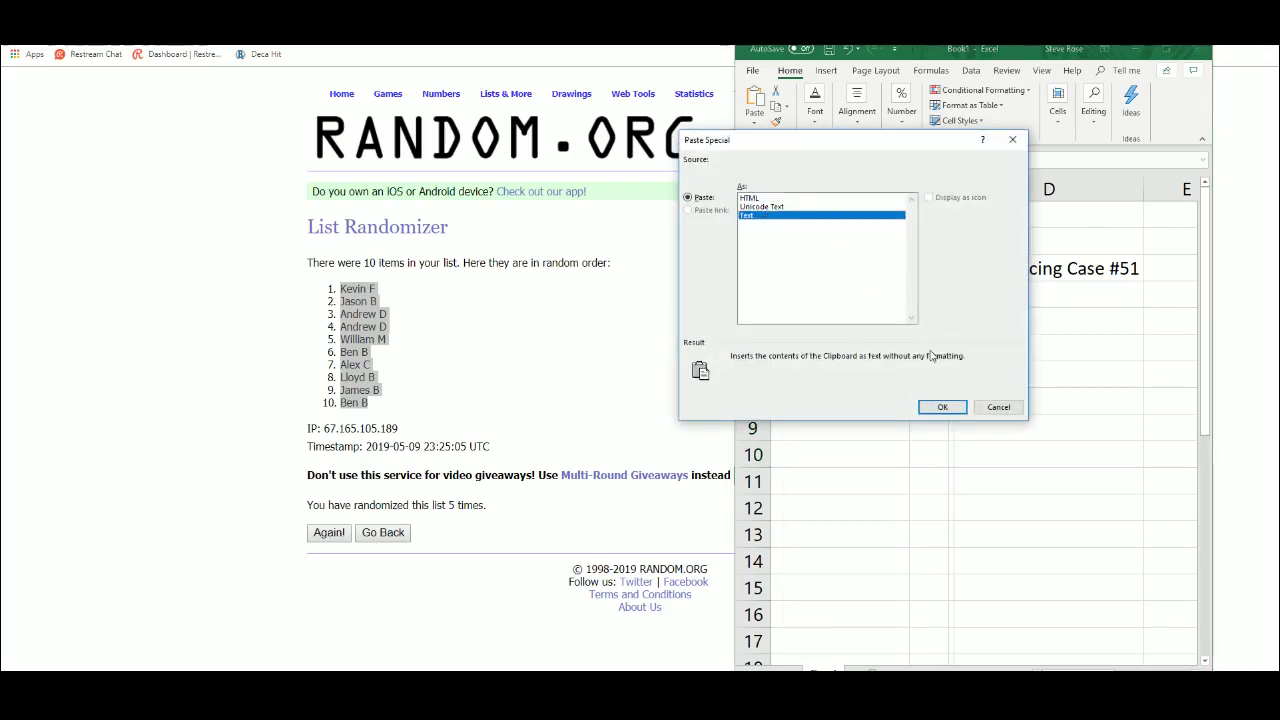
left_click(942, 407)
left_click(968, 354)
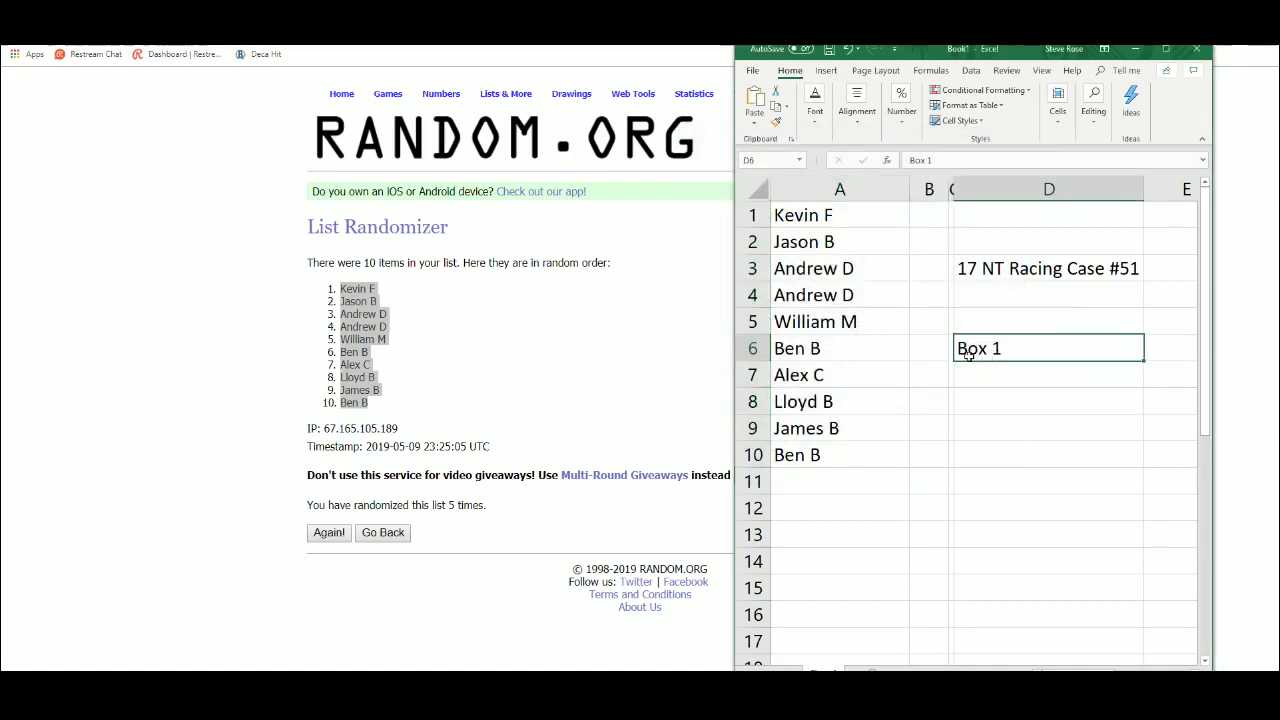
left_click(931, 213)
Step: Open a blank List Randomizer and enter the digits 1–9 and 0, one per line
left_click(560, 198)
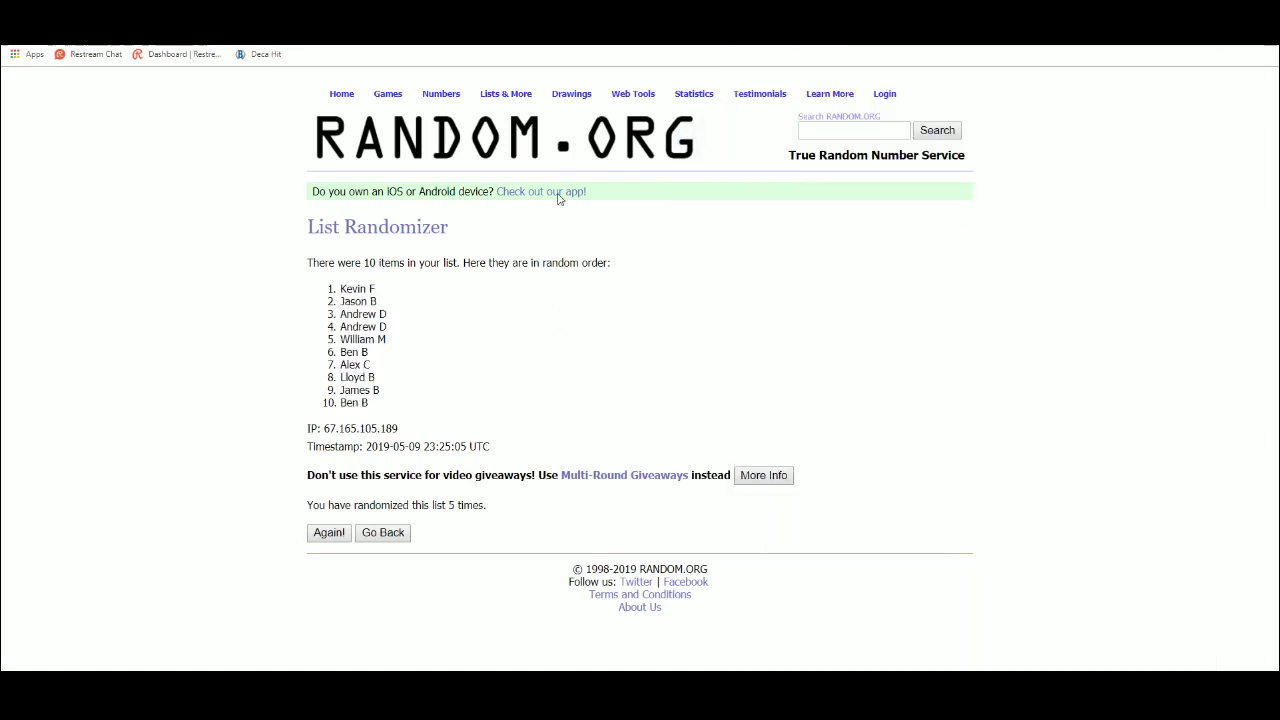
mouse_move(506, 94)
left_click(516, 115)
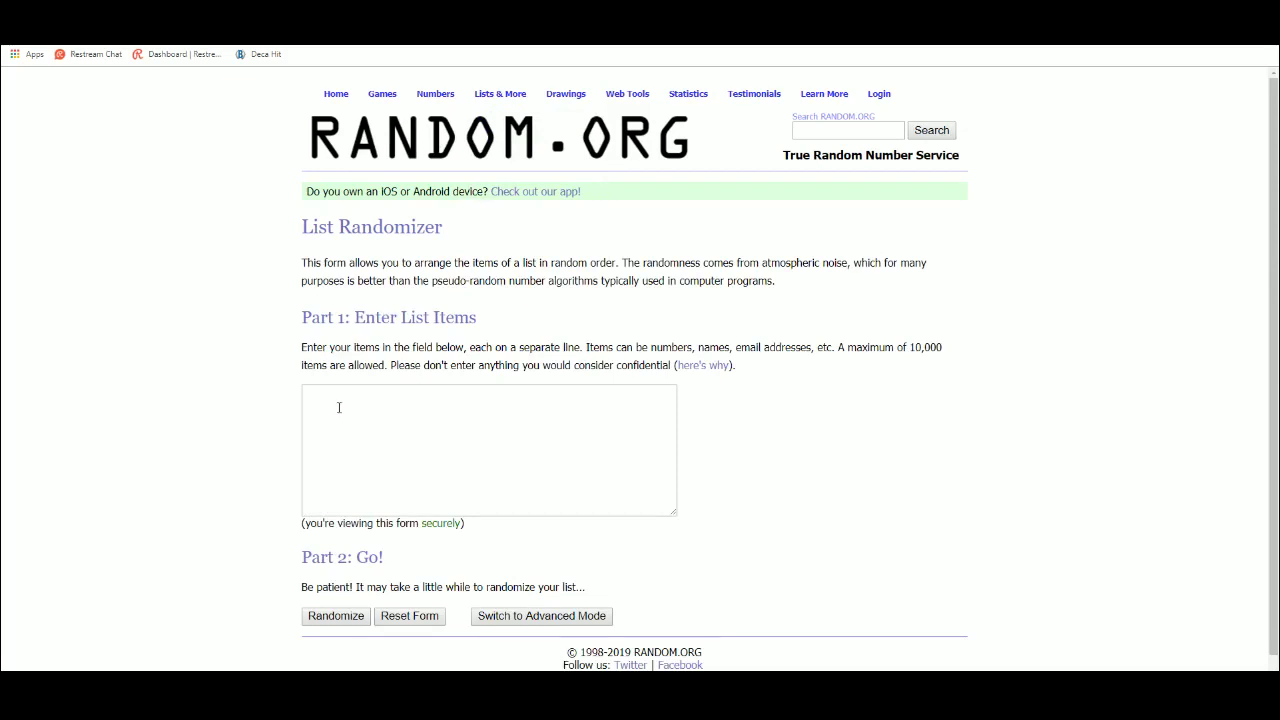
left_click(339, 407)
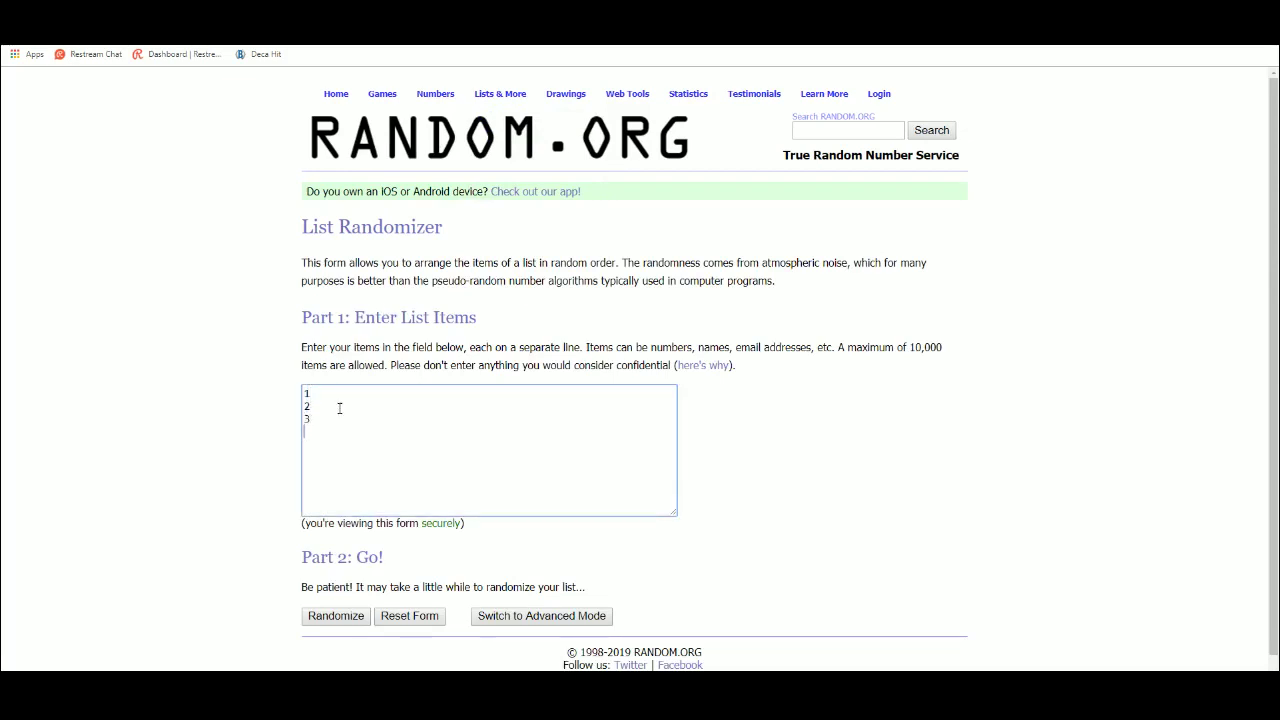
type("4")
key("Return")
type("5")
key("Return")
type("6")
left_click(325, 614)
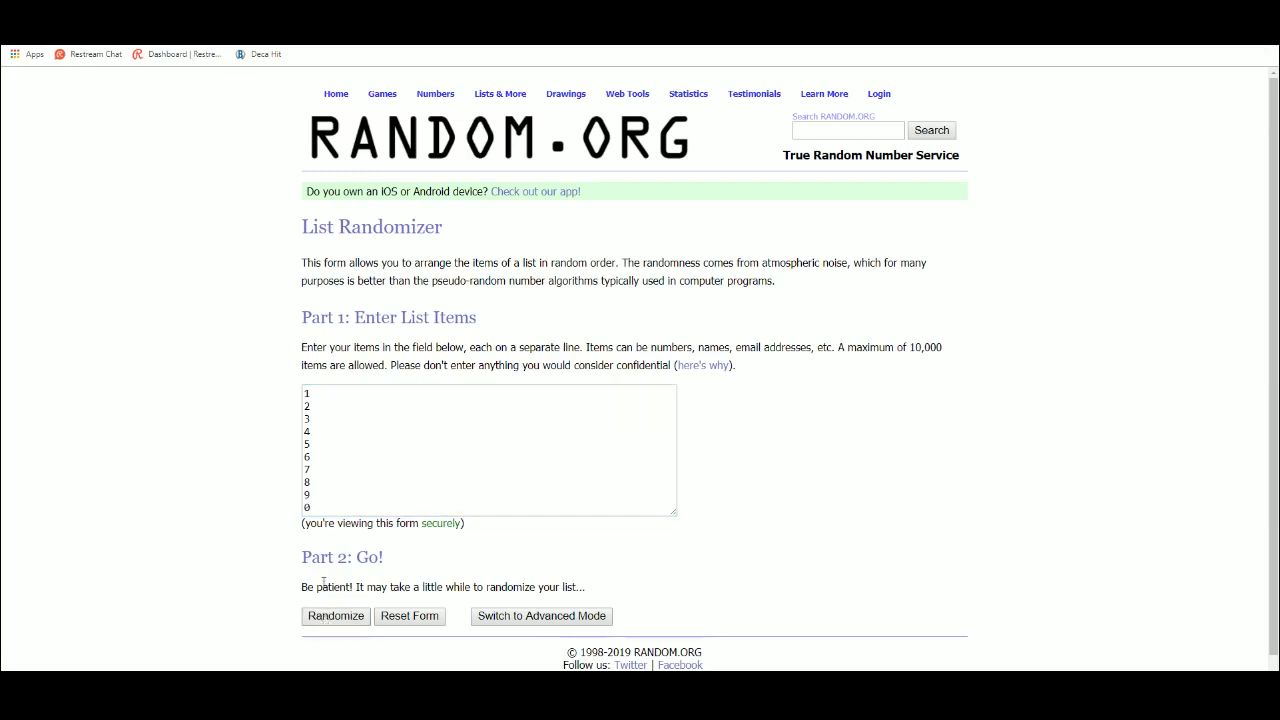
left_click(327, 514)
left_click(325, 532)
left_click(325, 533)
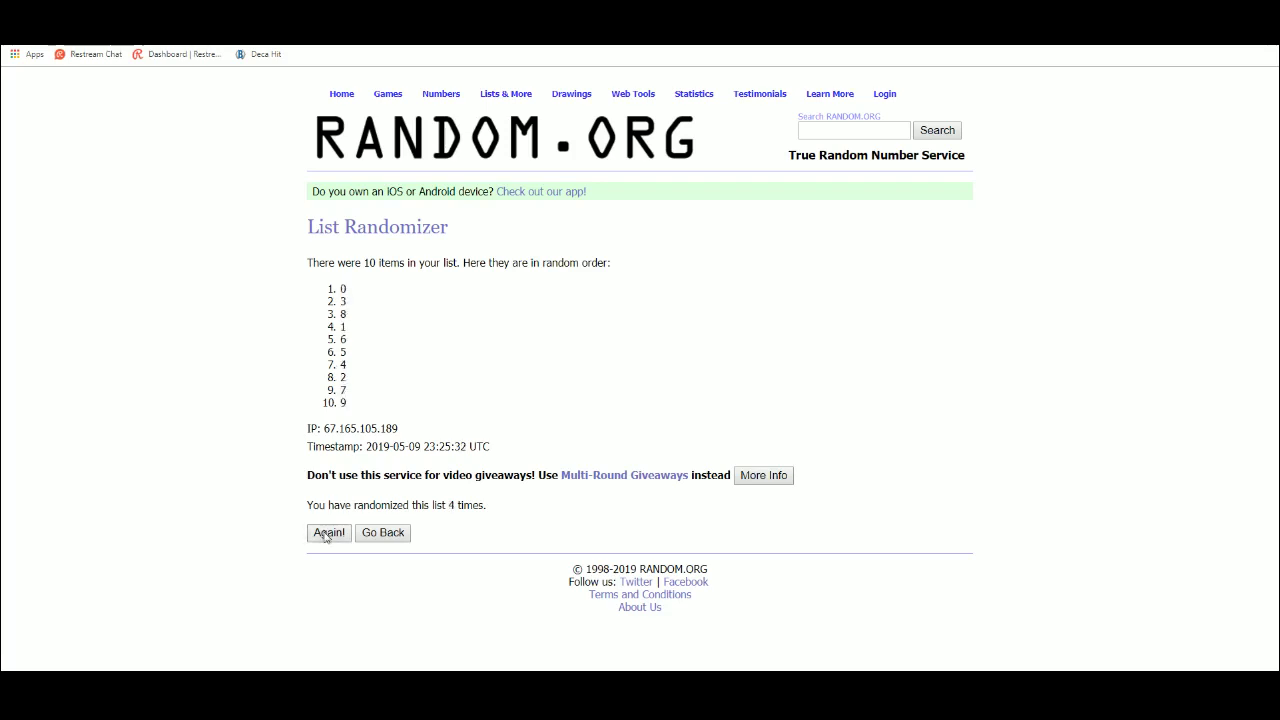
left_click(325, 534)
Step: Copy the shuffled digits and paste them into column B from B1 as plain text
left_click_drag(342, 289, 344, 402)
right_click(343, 381)
left_click(366, 391)
key("alt+Tab")
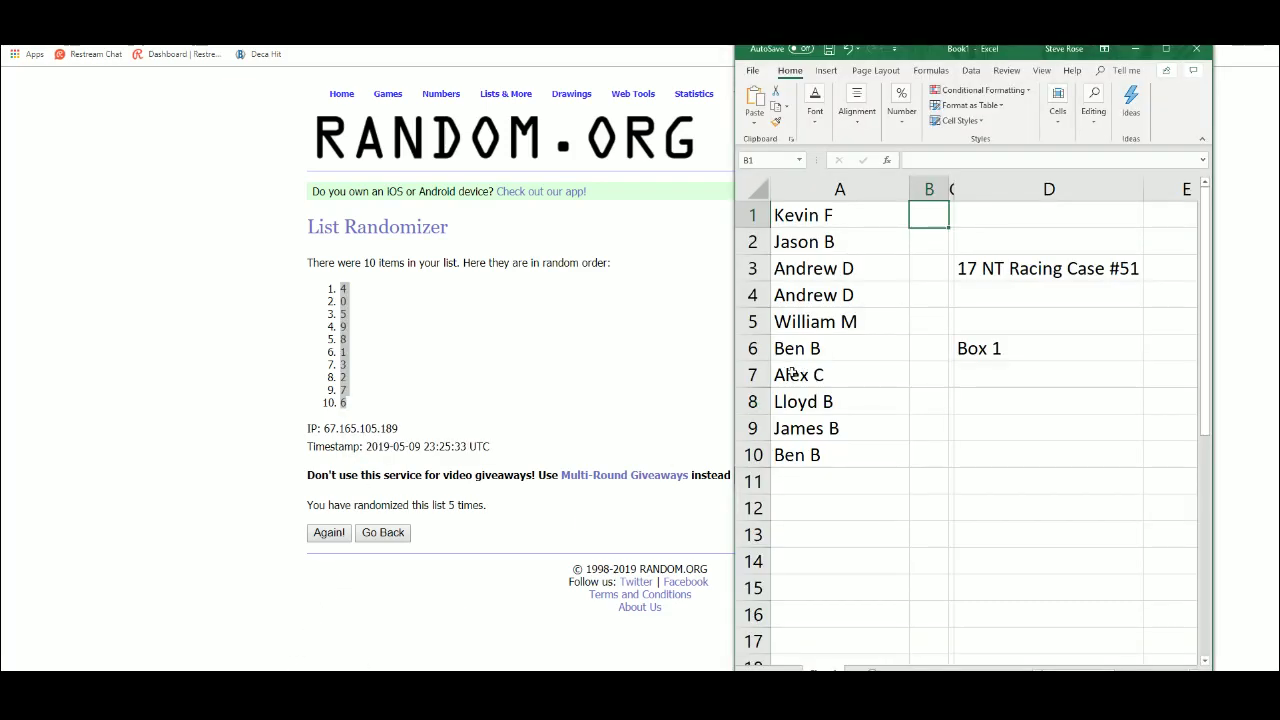
right_click(926, 216)
left_click(960, 287)
left_click(868, 220)
left_click(1038, 406)
Step: Preview the Box 1 sheet in print settings, then recentre the Excel window
left_click(755, 74)
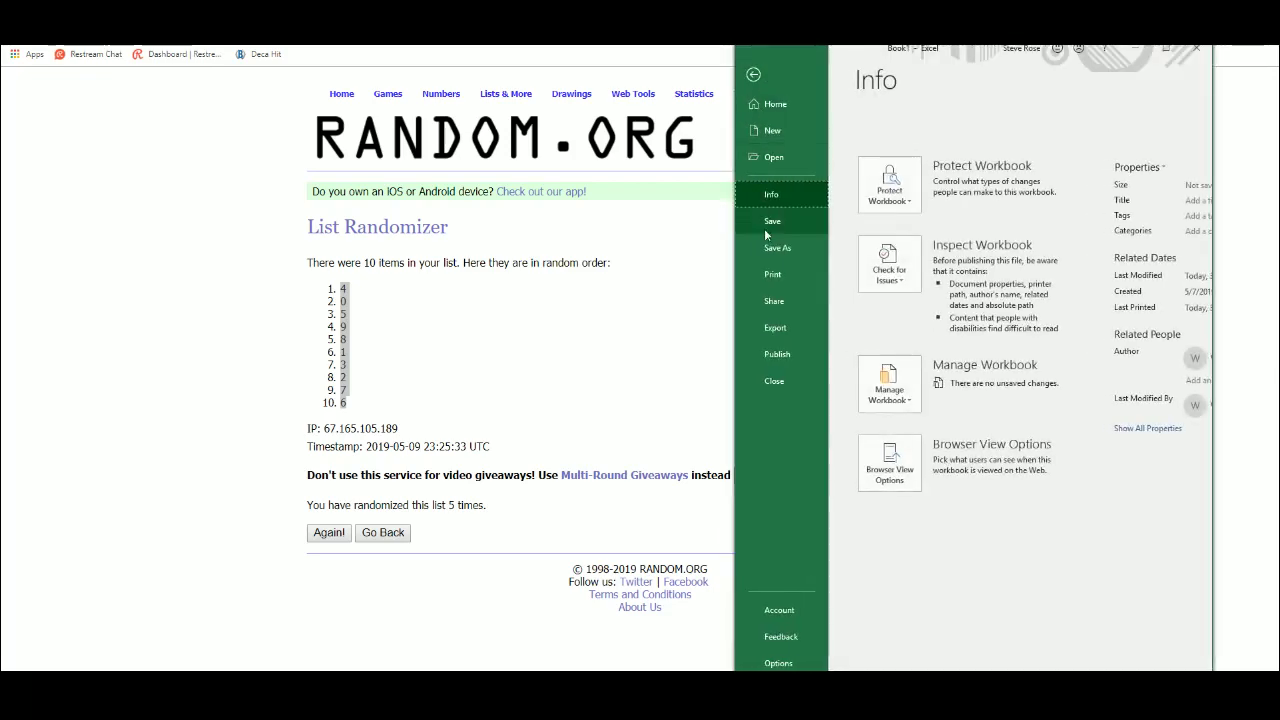
left_click(771, 277)
key("Escape")
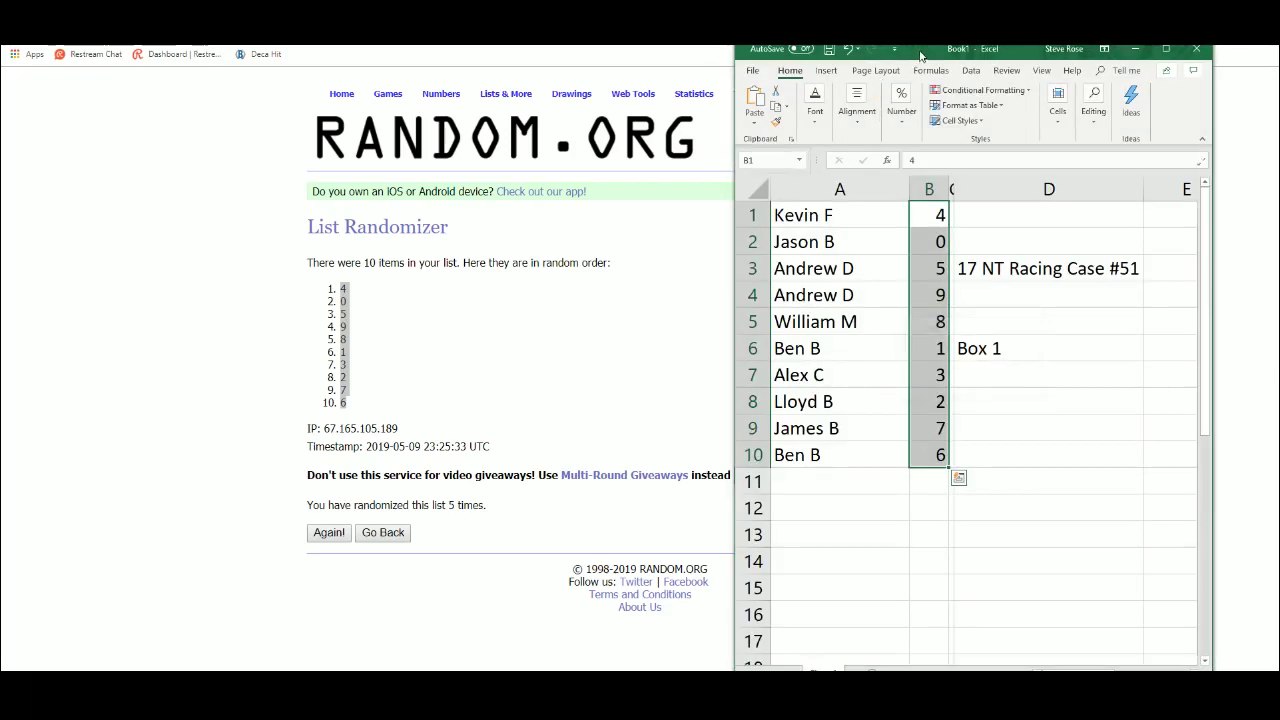
left_click_drag(921, 43, 506, 33)
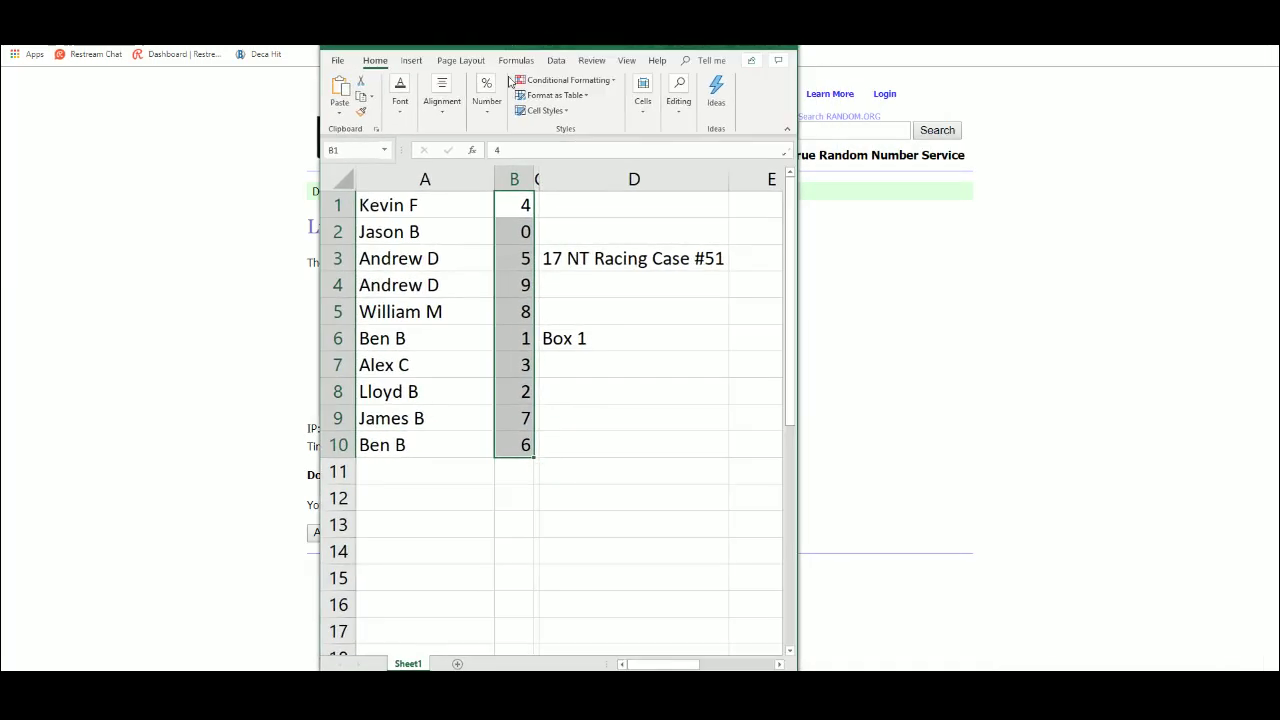
Step: Step through cells D1 to D10 beside the paired names and digits
left_click(516, 209)
left_click(567, 208)
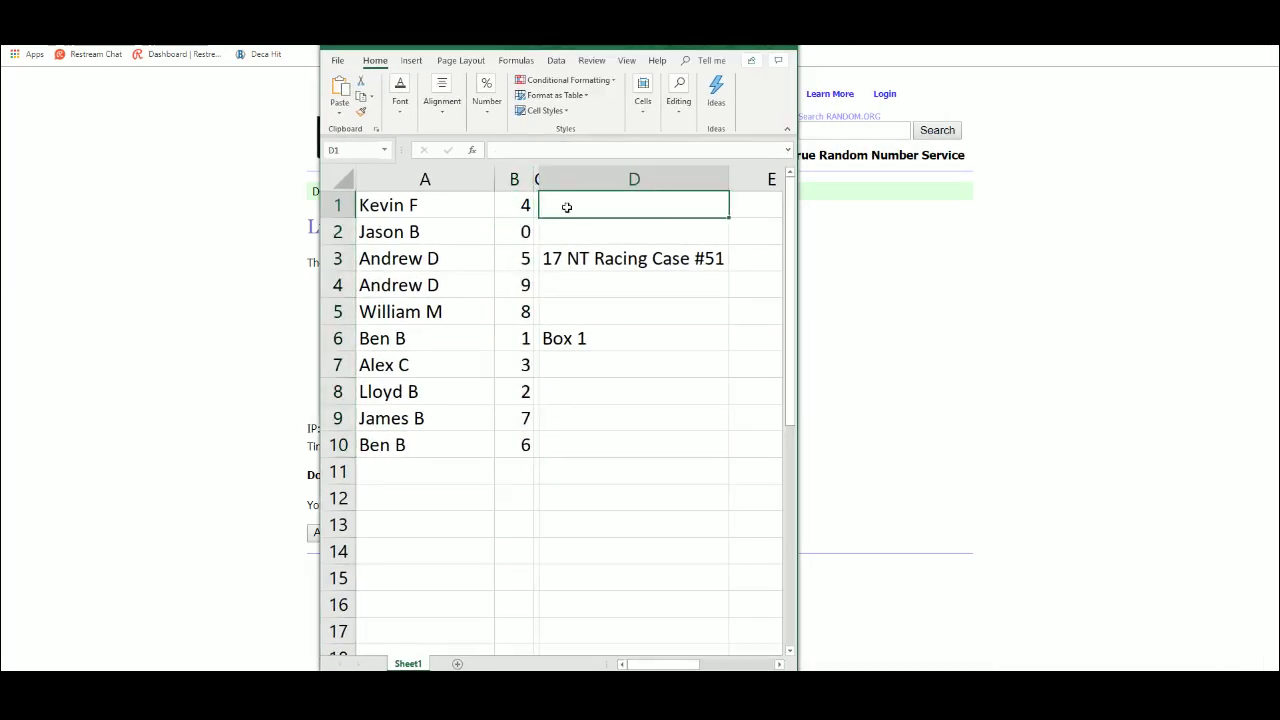
left_click(560, 232)
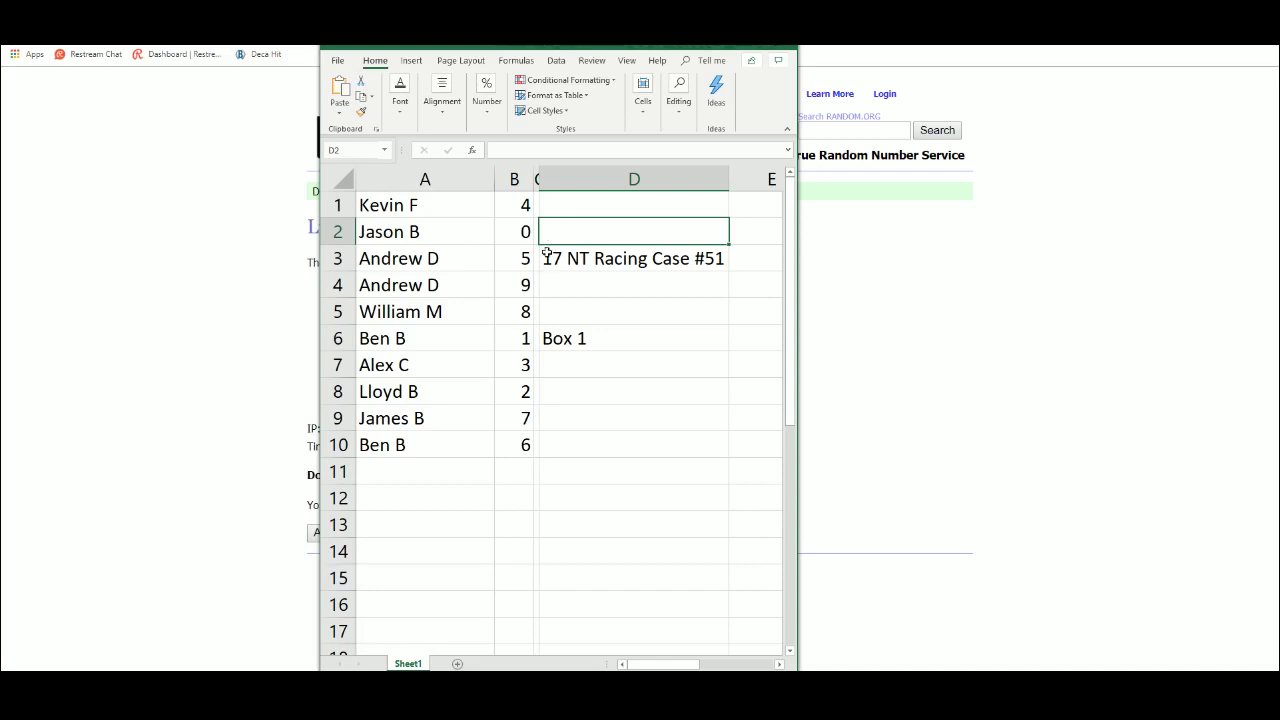
left_click(547, 258)
left_click(545, 280)
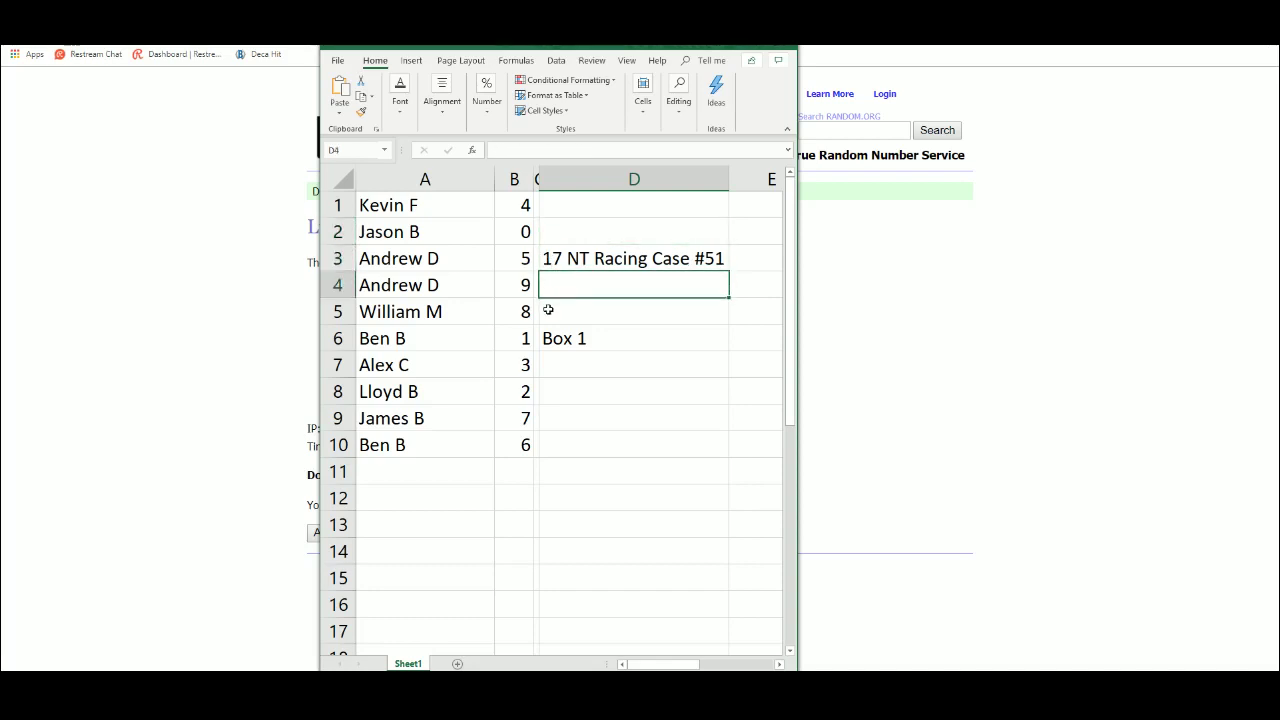
left_click(548, 310)
left_click(549, 331)
left_click(553, 368)
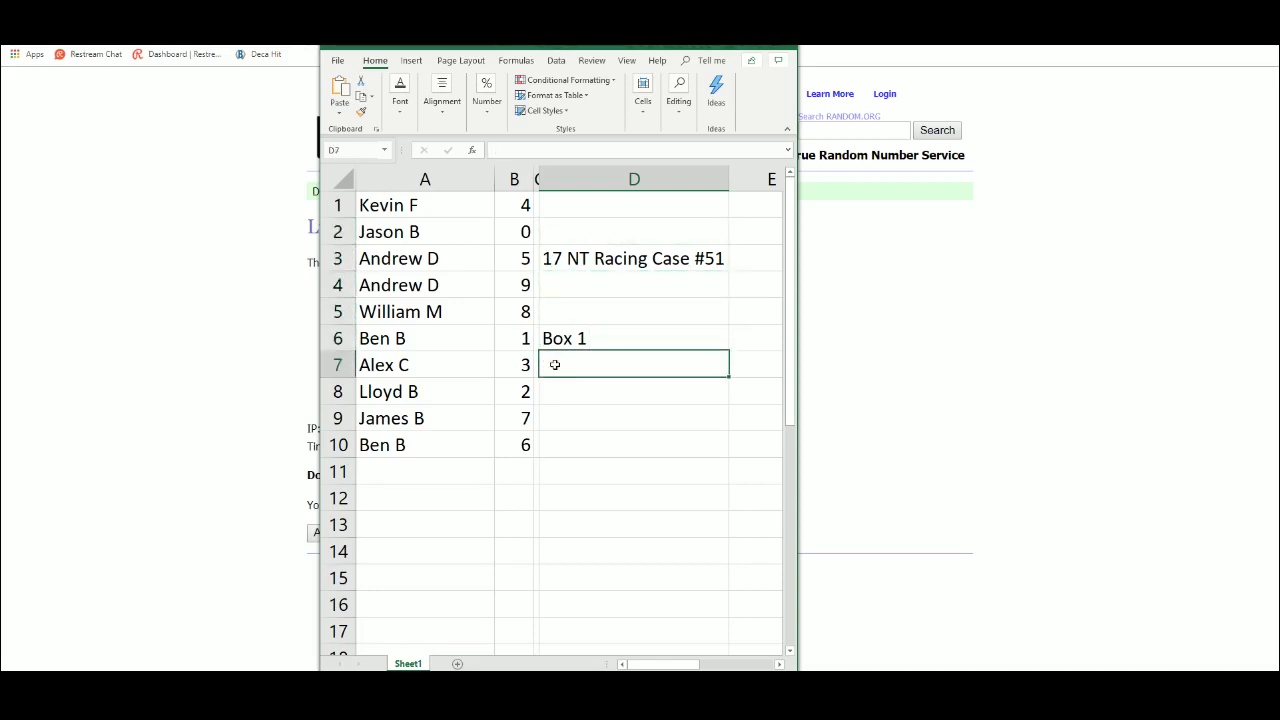
left_click(550, 390)
left_click(557, 415)
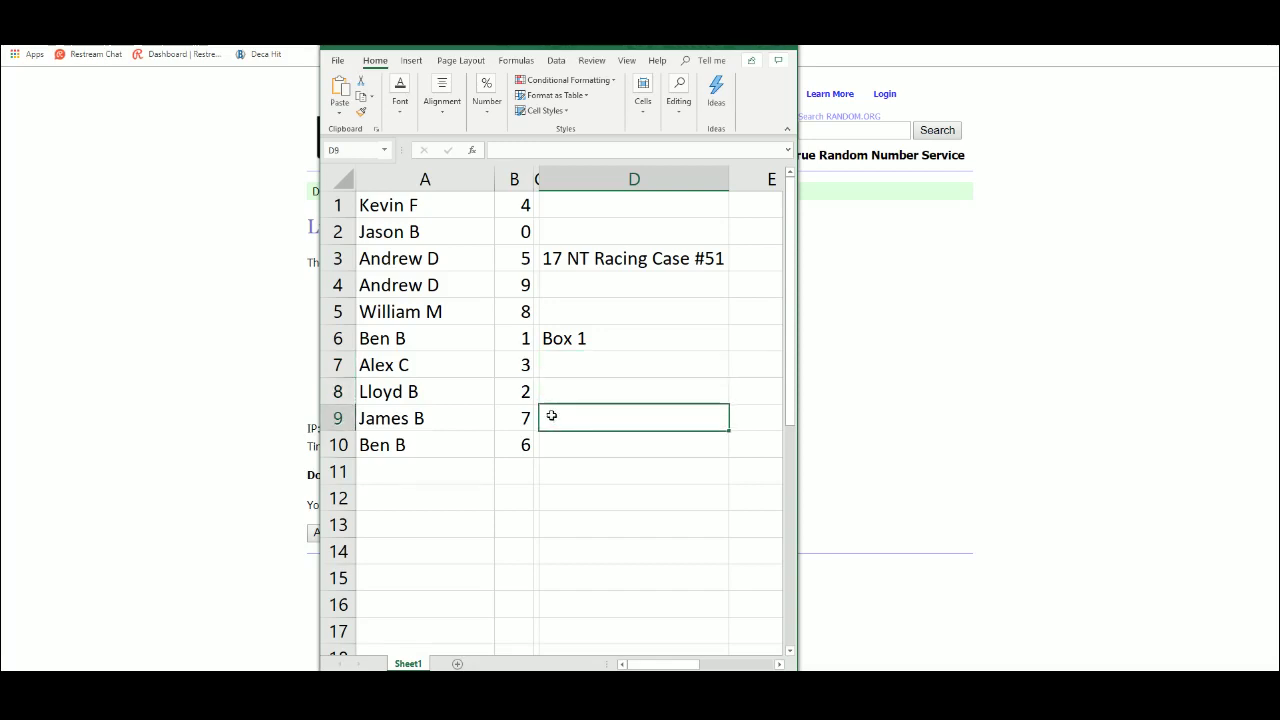
left_click(547, 443)
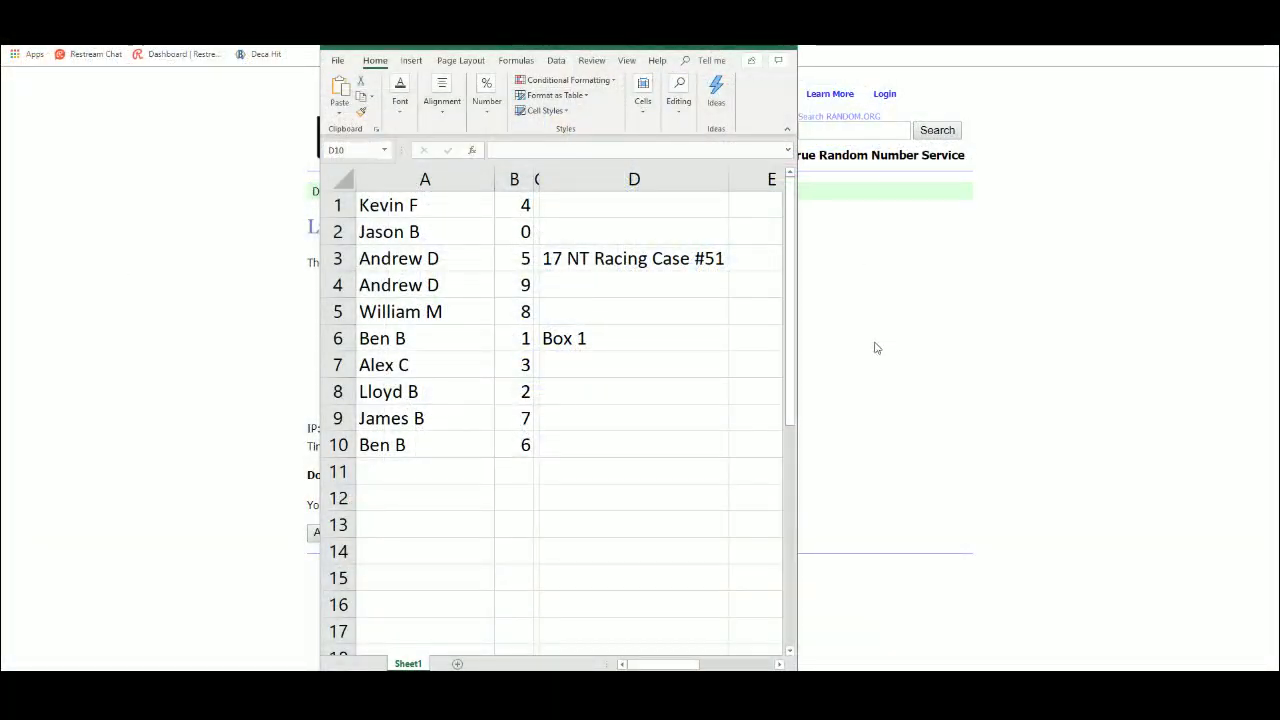
Step: Edit the D6 label to Box 2 and clear the old digits from B1:B10
left_click(597, 336)
double_click(598, 336)
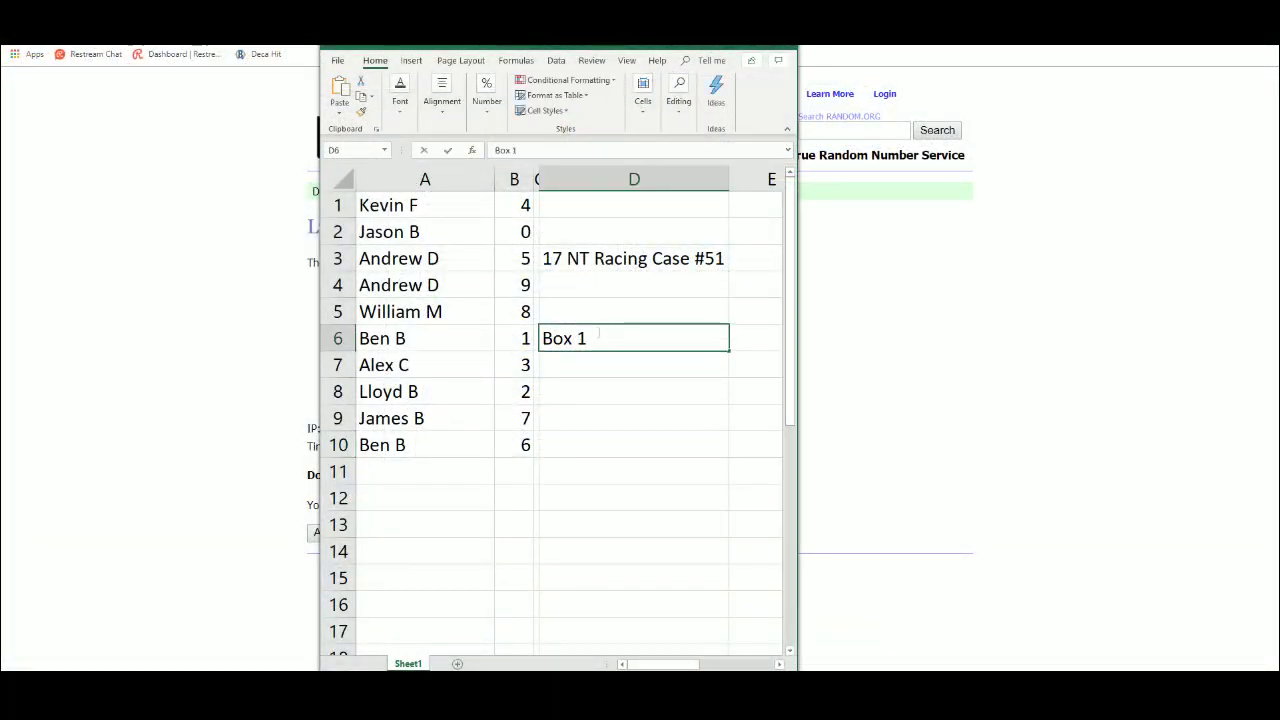
type("2")
left_click_drag(523, 206, 515, 440)
right_click(515, 440)
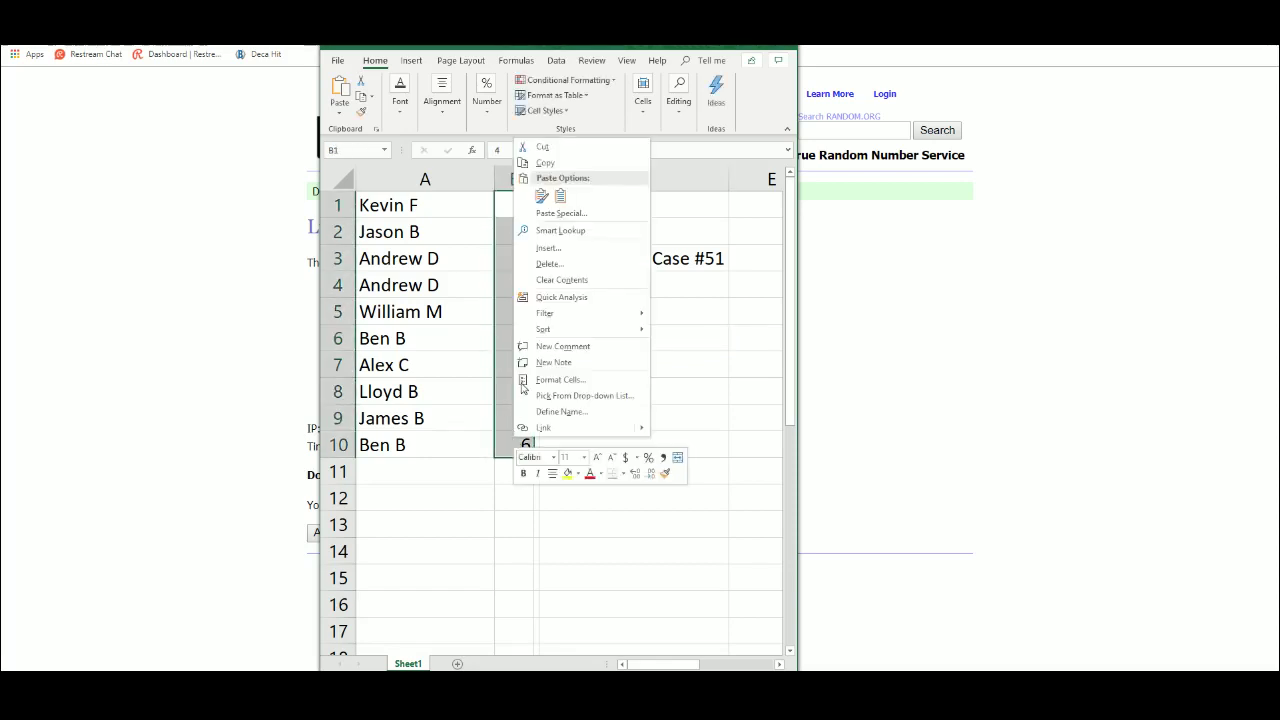
left_click(542, 280)
Step: Open a new List Randomizer, enter digits 1–9 and 0, and shuffle them for Box 2
left_click(514, 205)
left_click(246, 334)
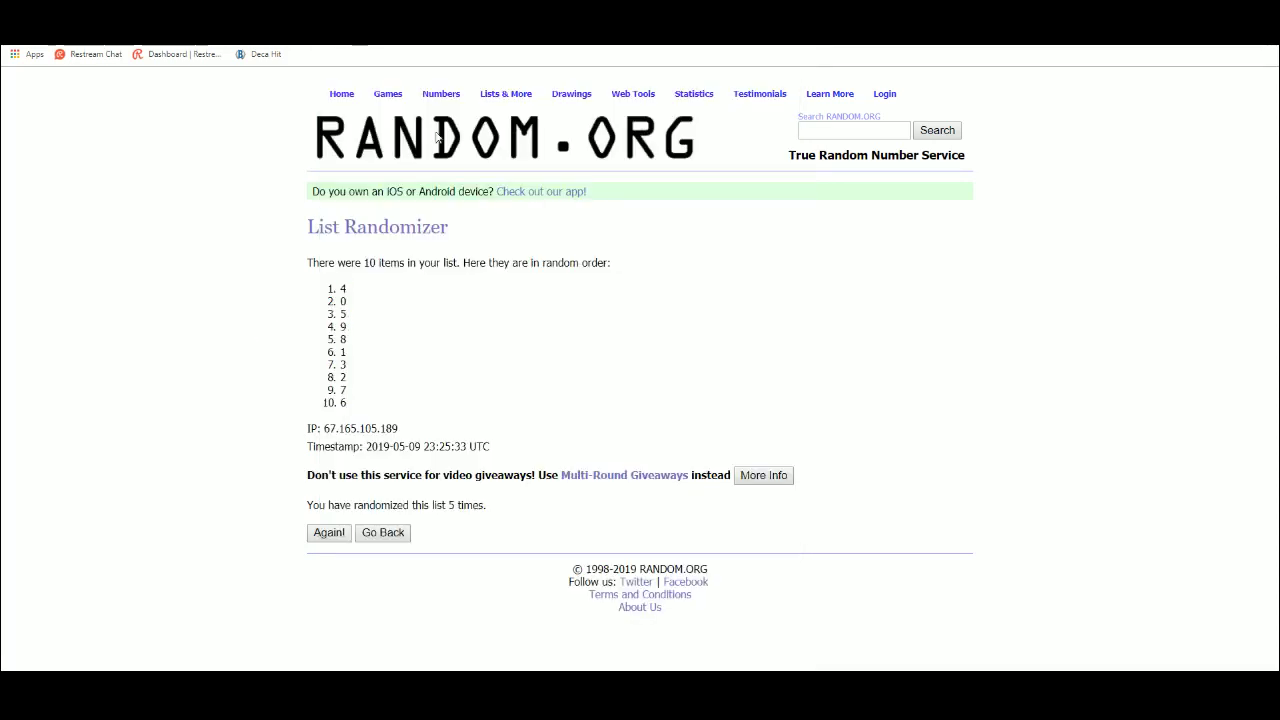
left_click(528, 116)
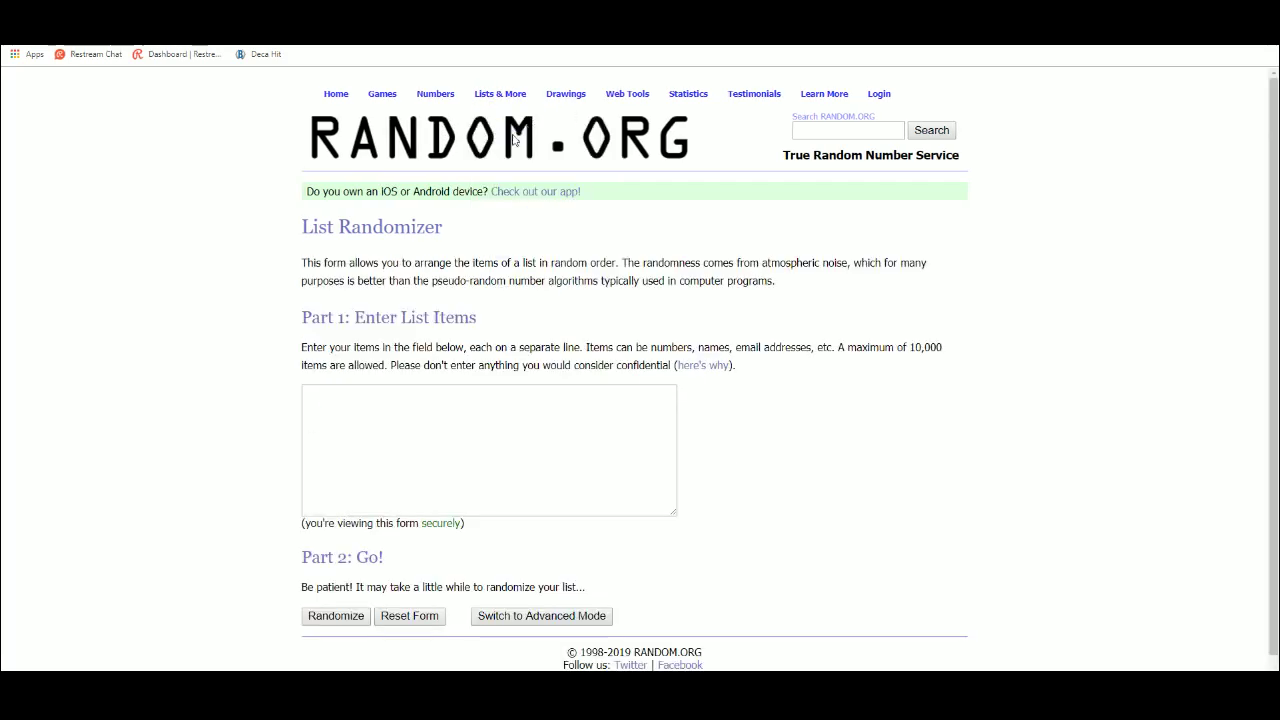
left_click(374, 397)
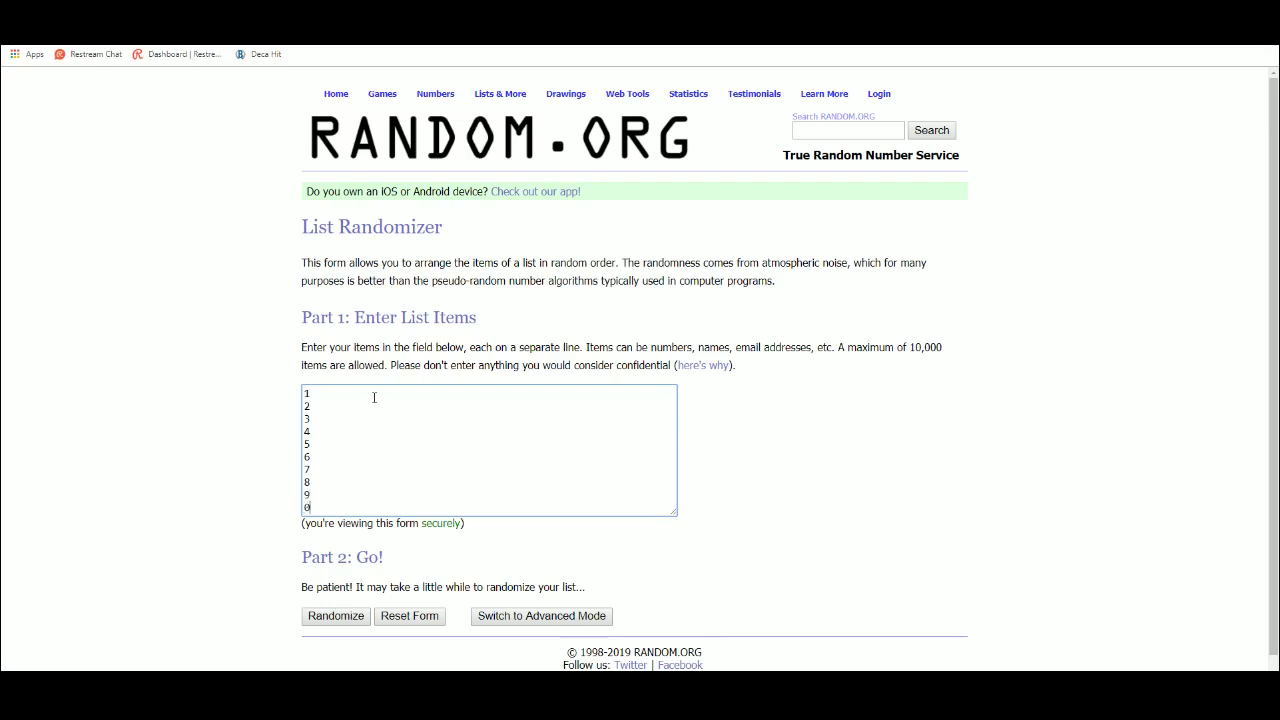
left_click(350, 617)
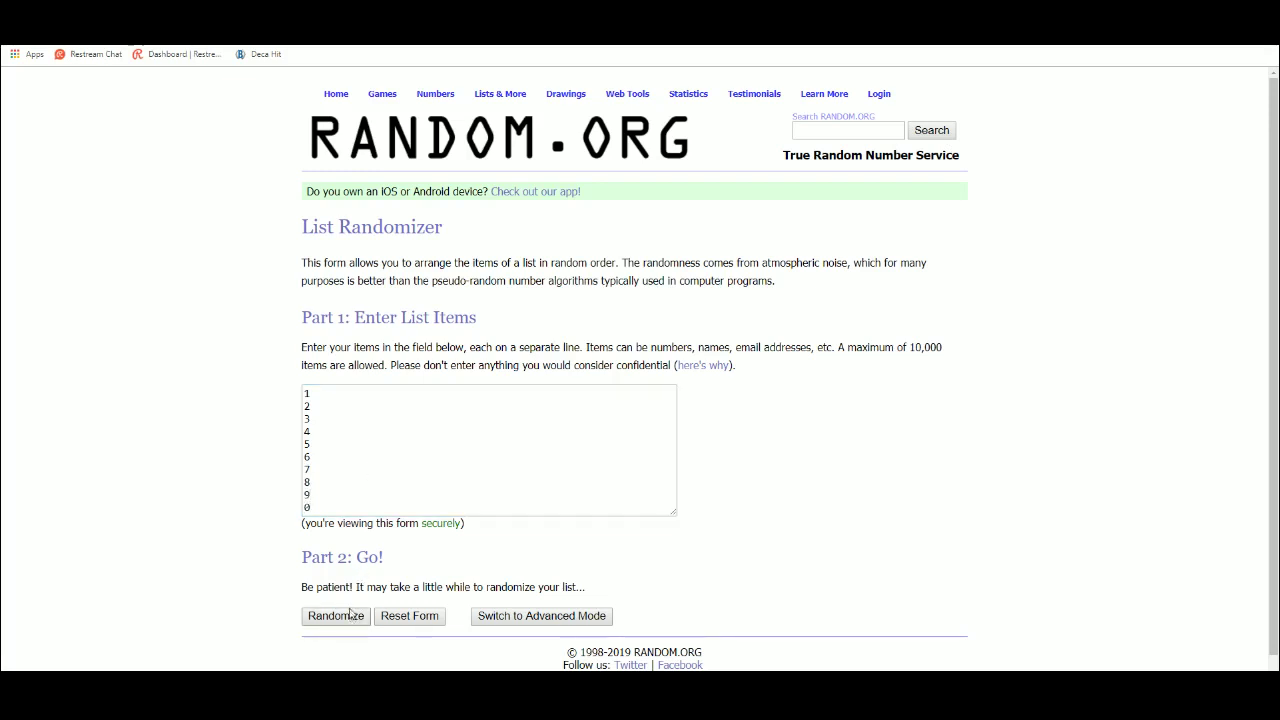
left_click(330, 505)
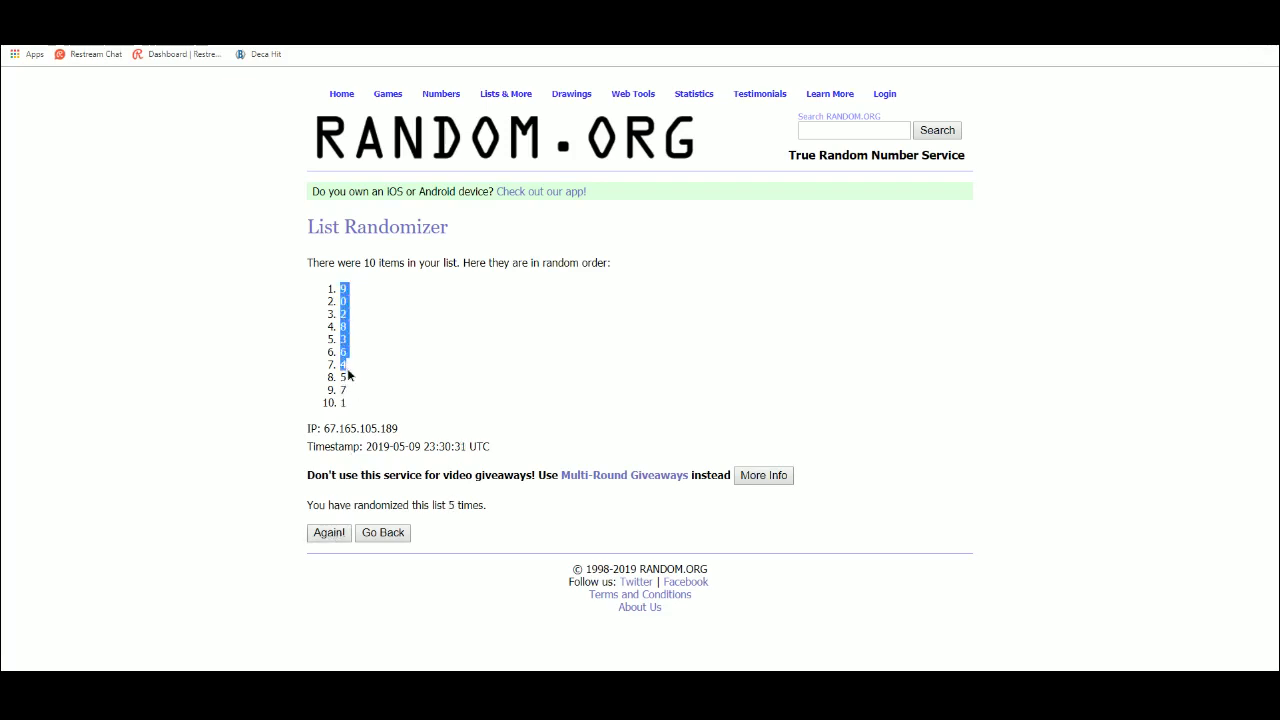
right_click(343, 380)
left_click(362, 390)
key("alt+Tab")
right_click(509, 197)
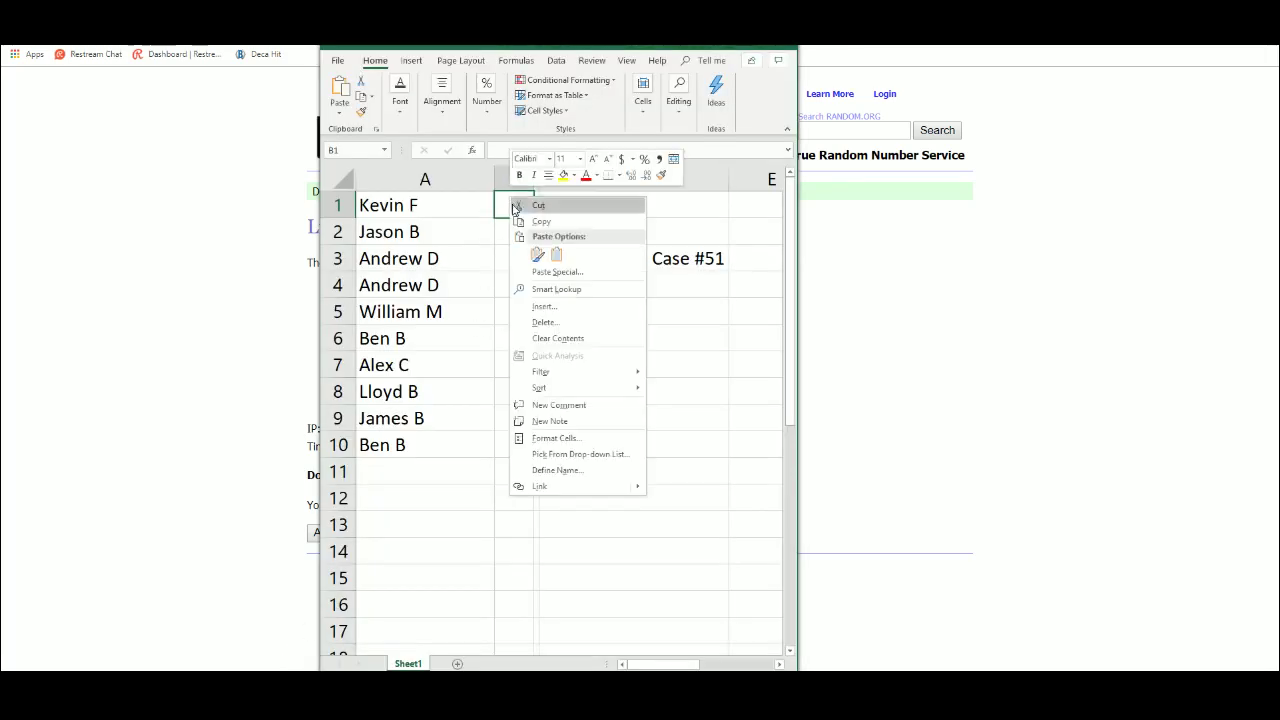
left_click(533, 272)
left_click(448, 203)
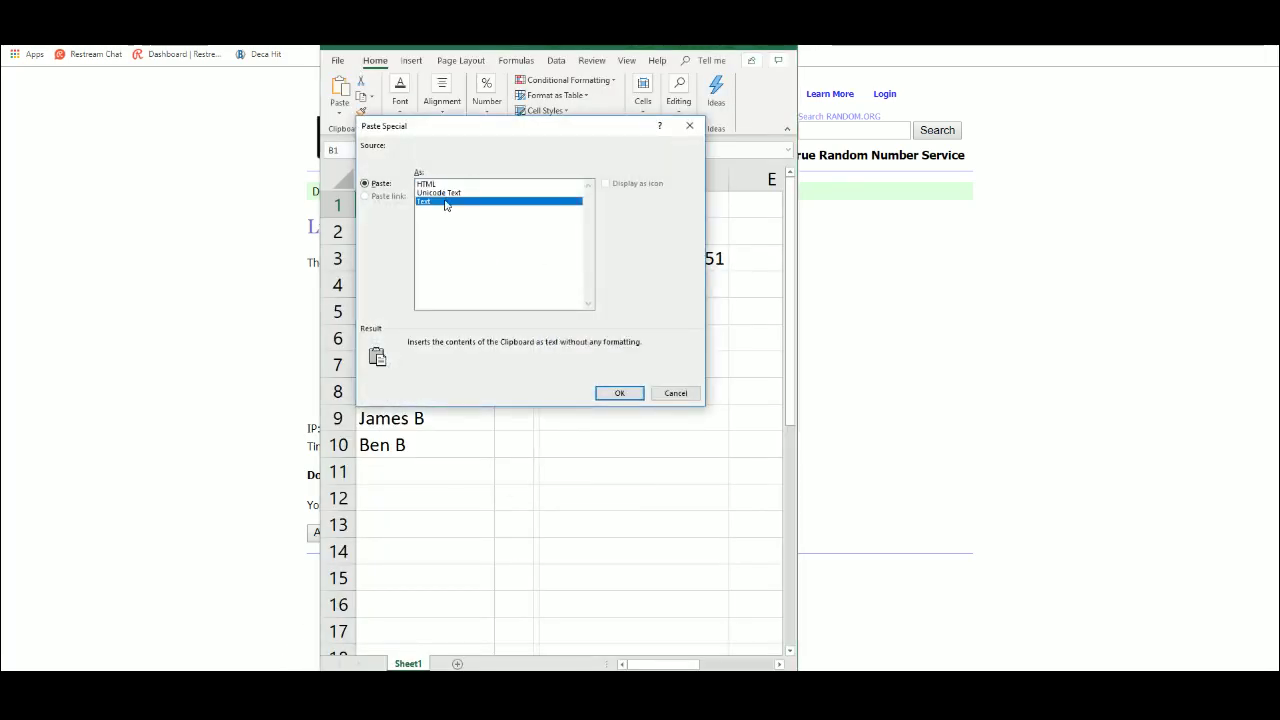
left_click(614, 398)
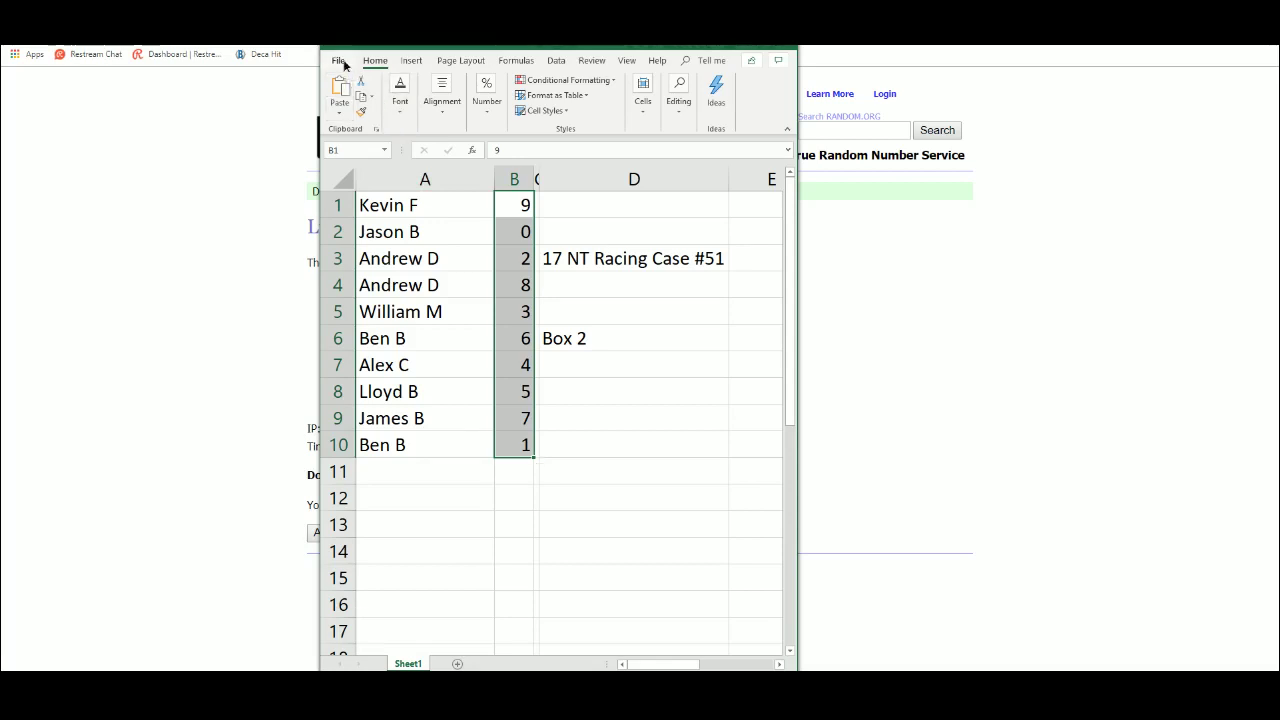
Step: Print the Box 2 sheet from the File menu and return to cell D1
left_click(340, 61)
left_click(366, 264)
key("Escape")
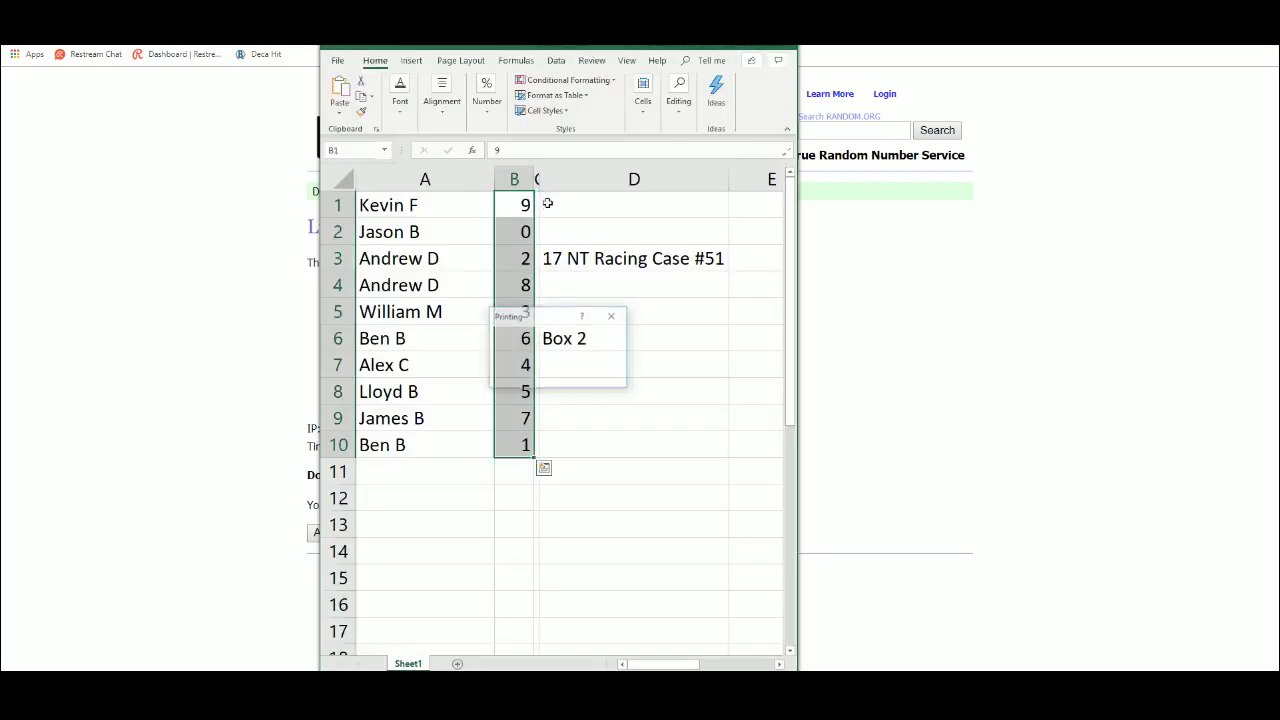
left_click(548, 203)
Step: Step down column D from D2 to D10, passing the Box 2 label
left_click(549, 234)
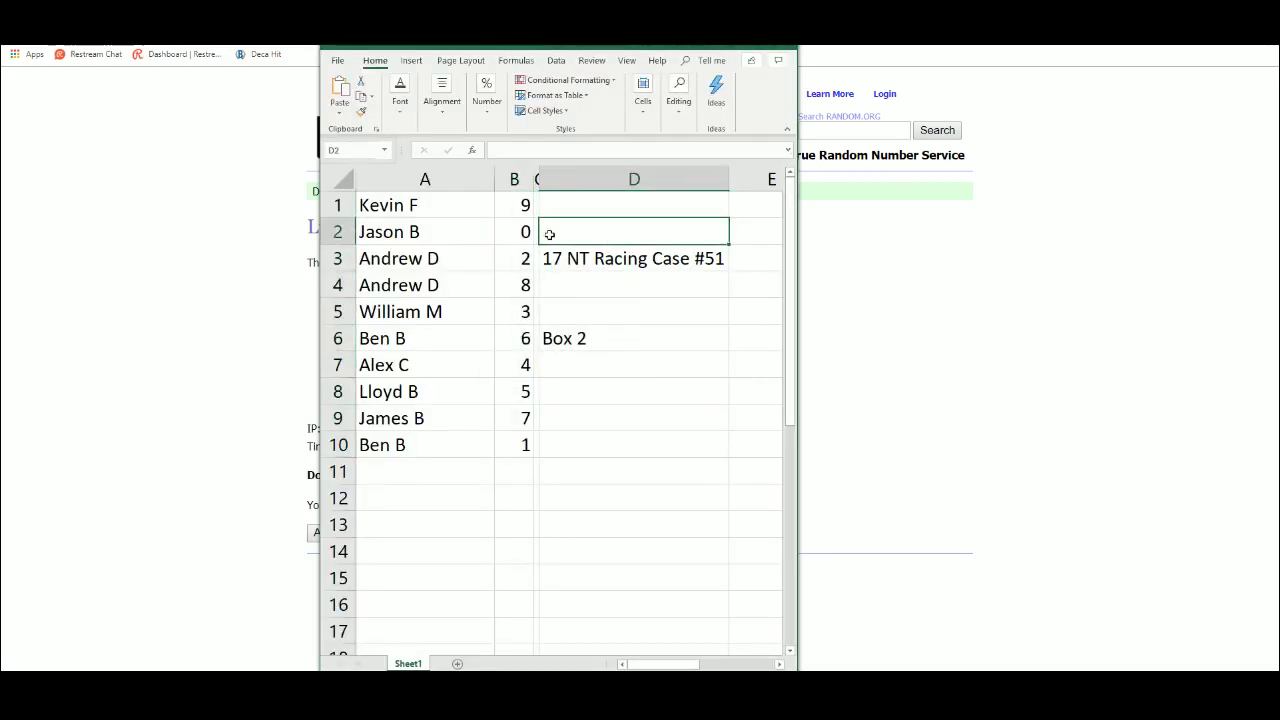
left_click(549, 258)
left_click(552, 285)
left_click(551, 313)
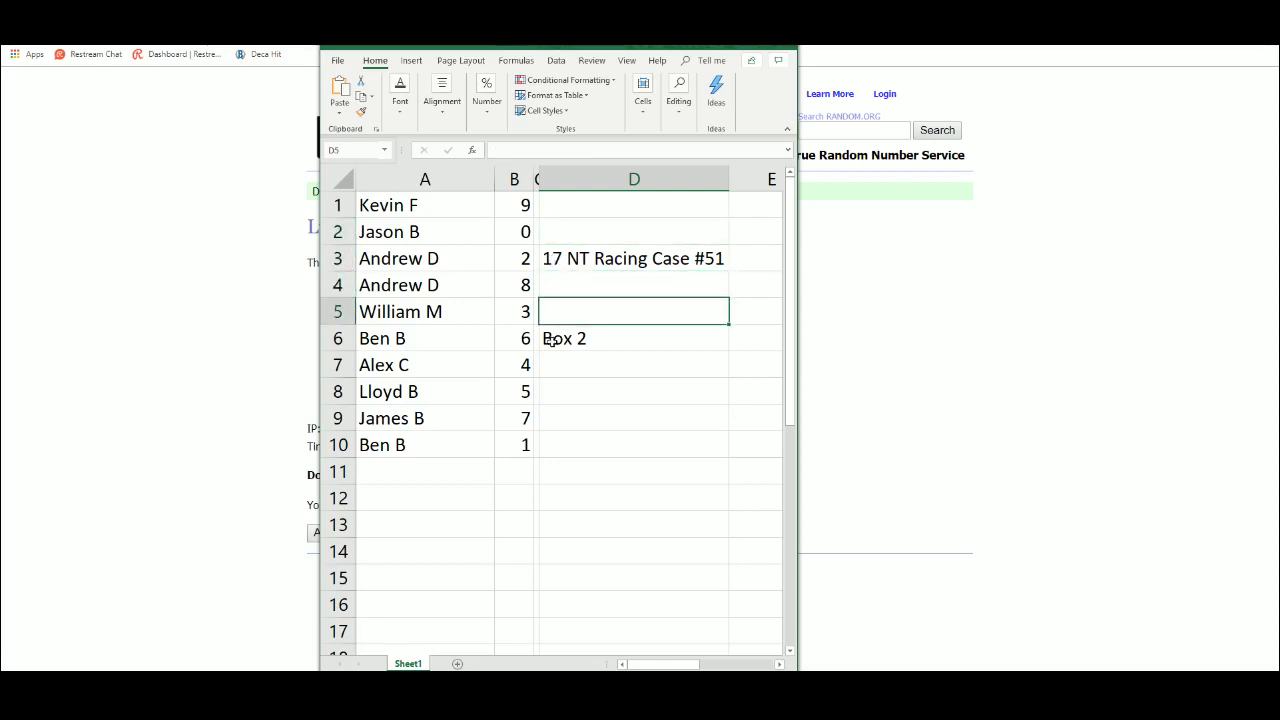
left_click(551, 341)
left_click(556, 364)
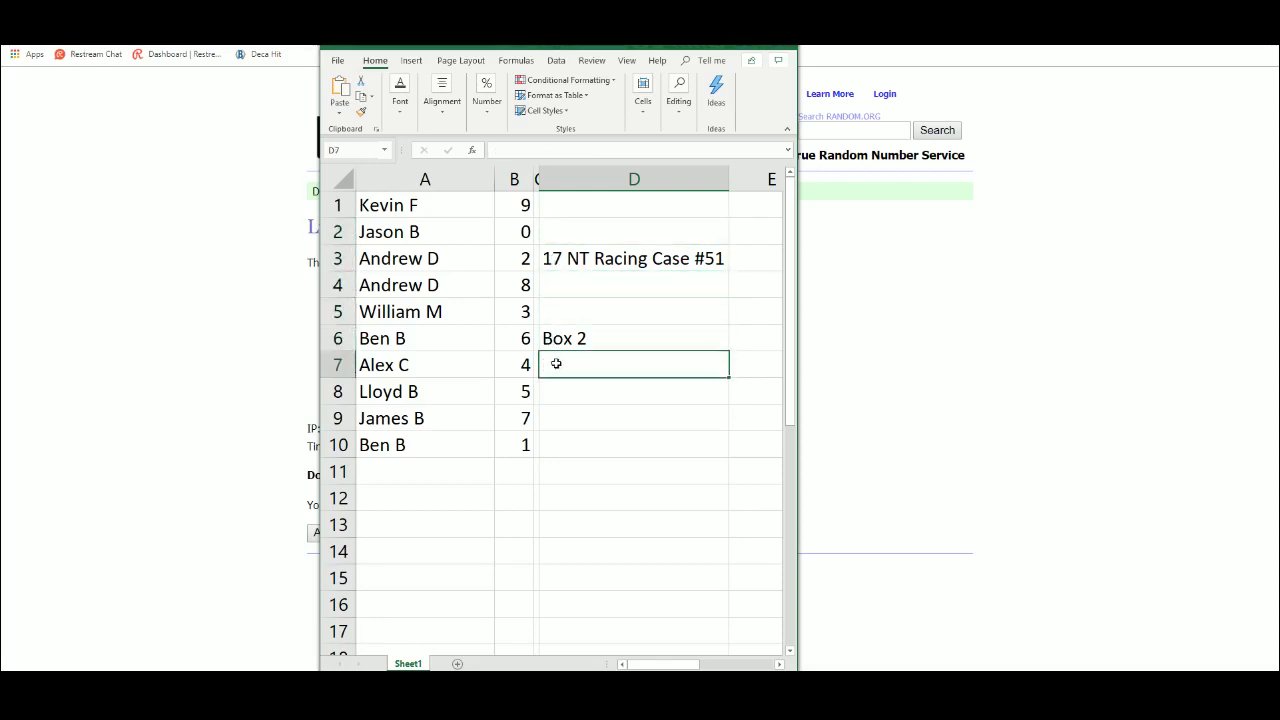
left_click(561, 383)
left_click(553, 417)
left_click(554, 447)
left_click(640, 342)
type("3")
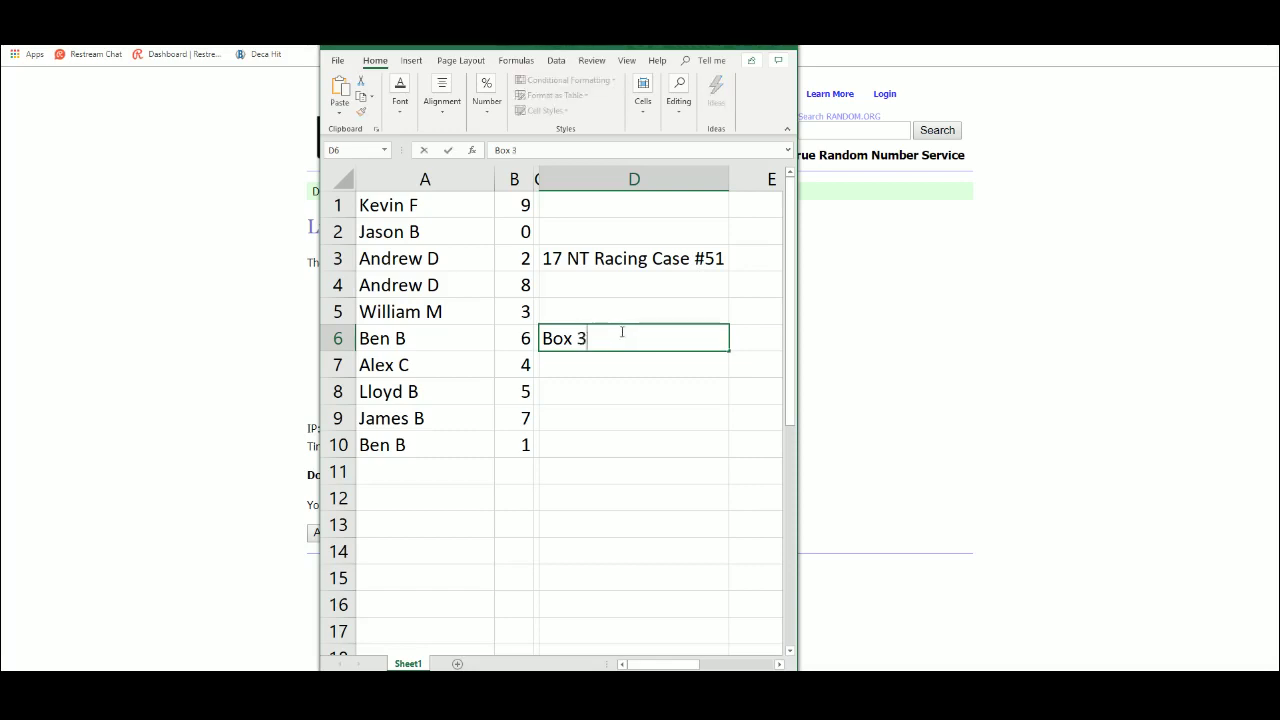
Step: Clear the Box 2 digits from B1:B10 and open a fresh RANDOM.ORG List Randomizer form
right_click(514, 445)
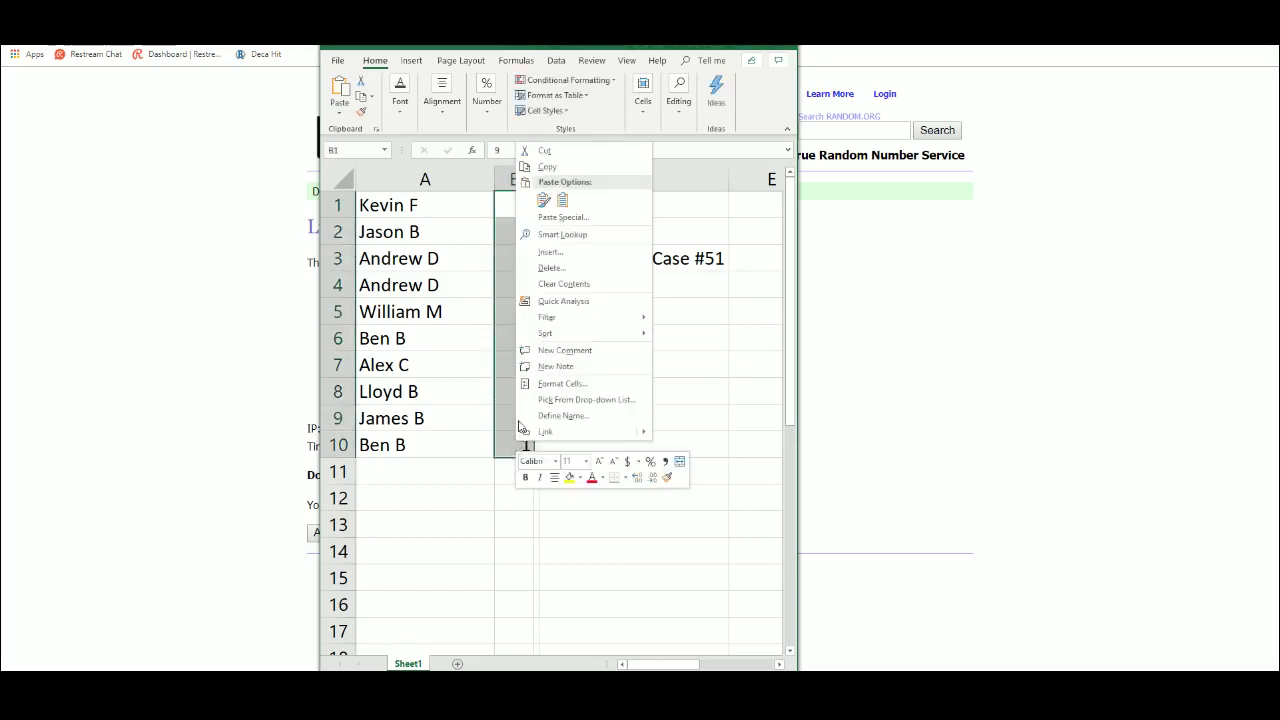
left_click(547, 285)
left_click(498, 210)
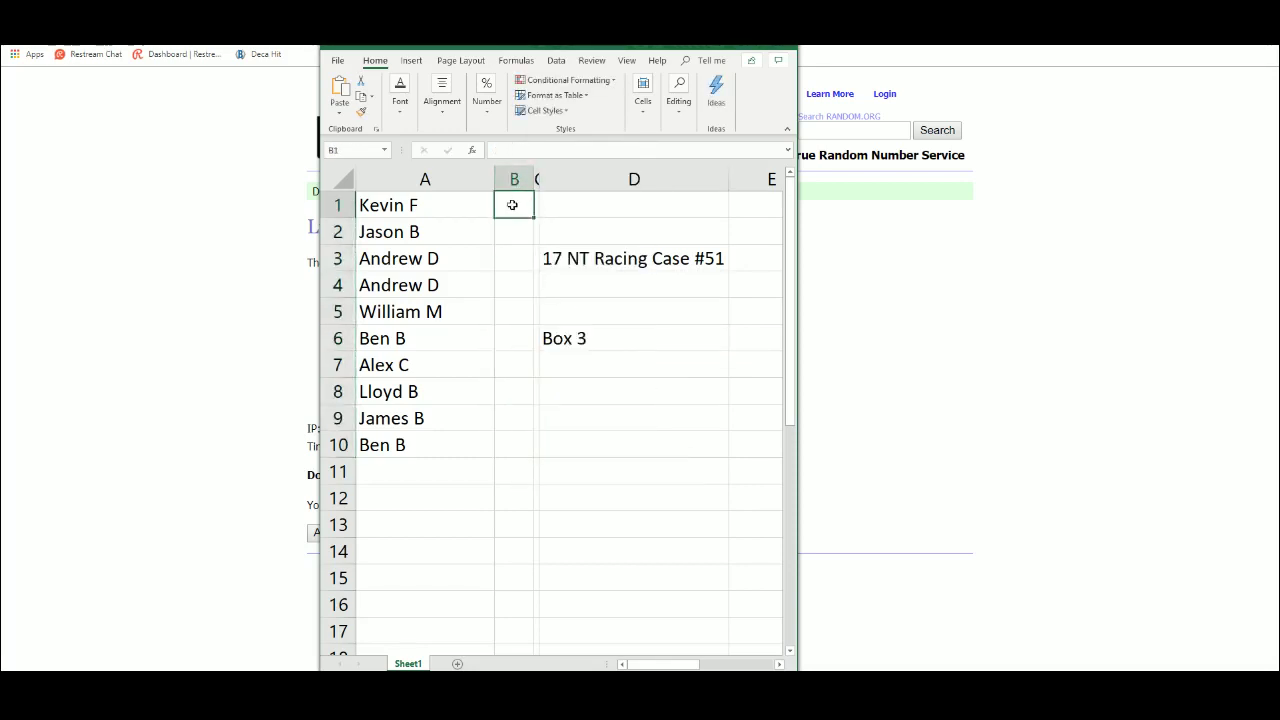
left_click(249, 313)
left_click(525, 113)
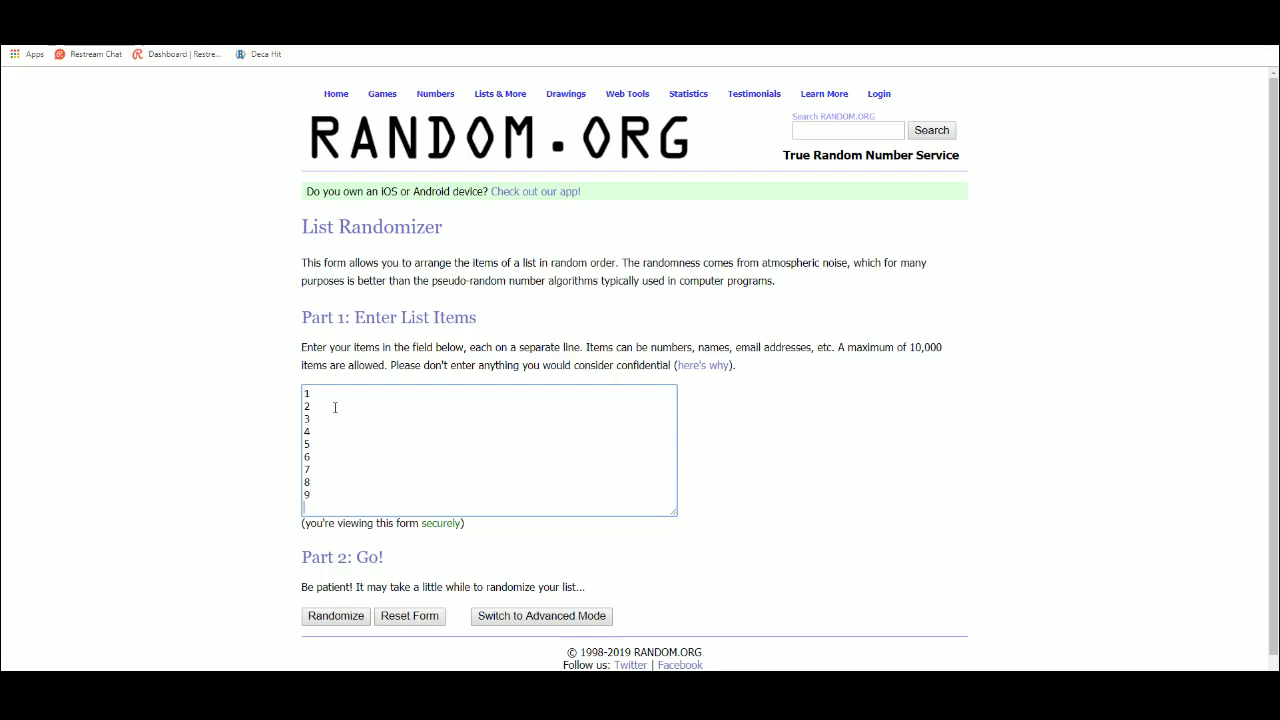
left_click(326, 617)
left_click(321, 505)
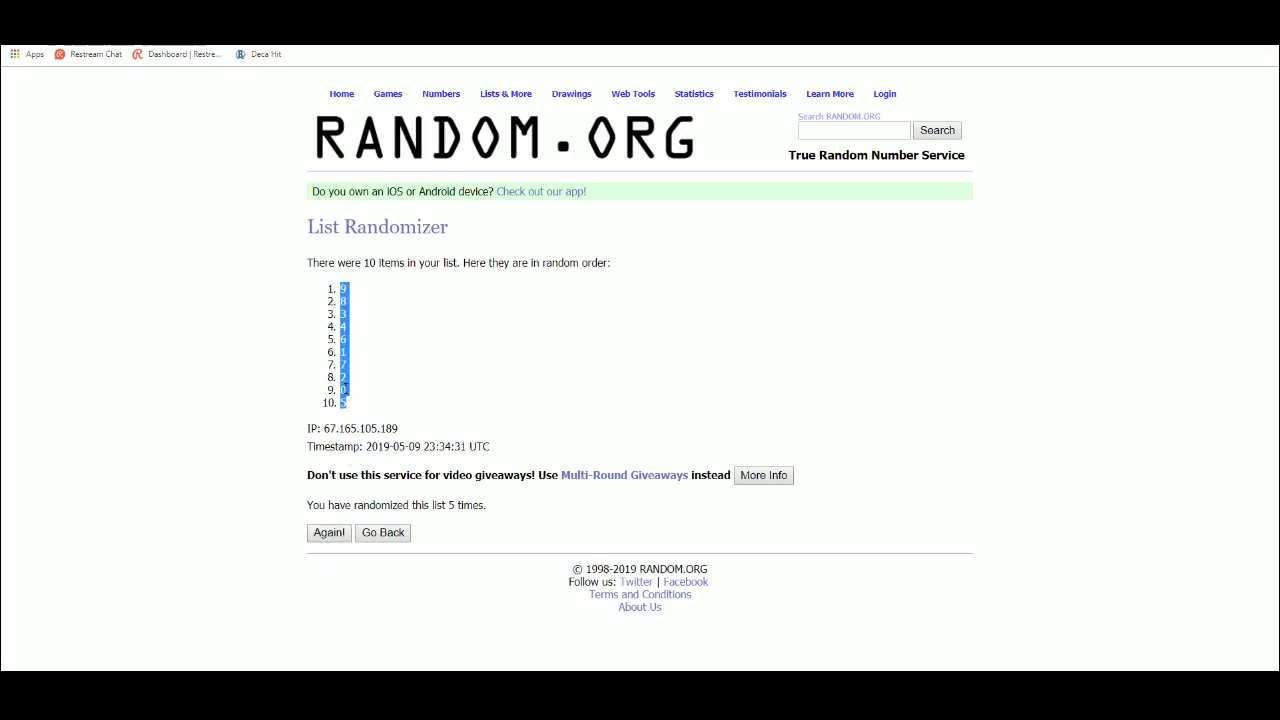
Step: Paste the Box 3 shuffled digits into column B as plain text
key("alt+Tab")
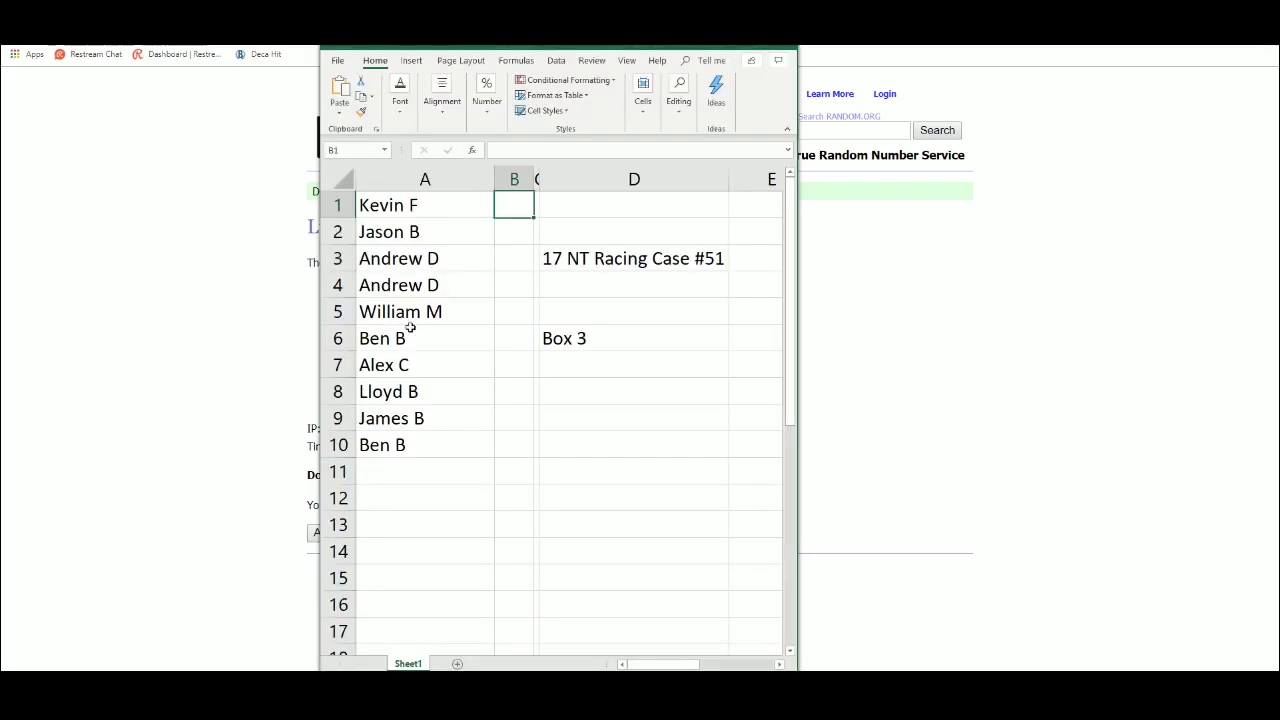
left_click(561, 274)
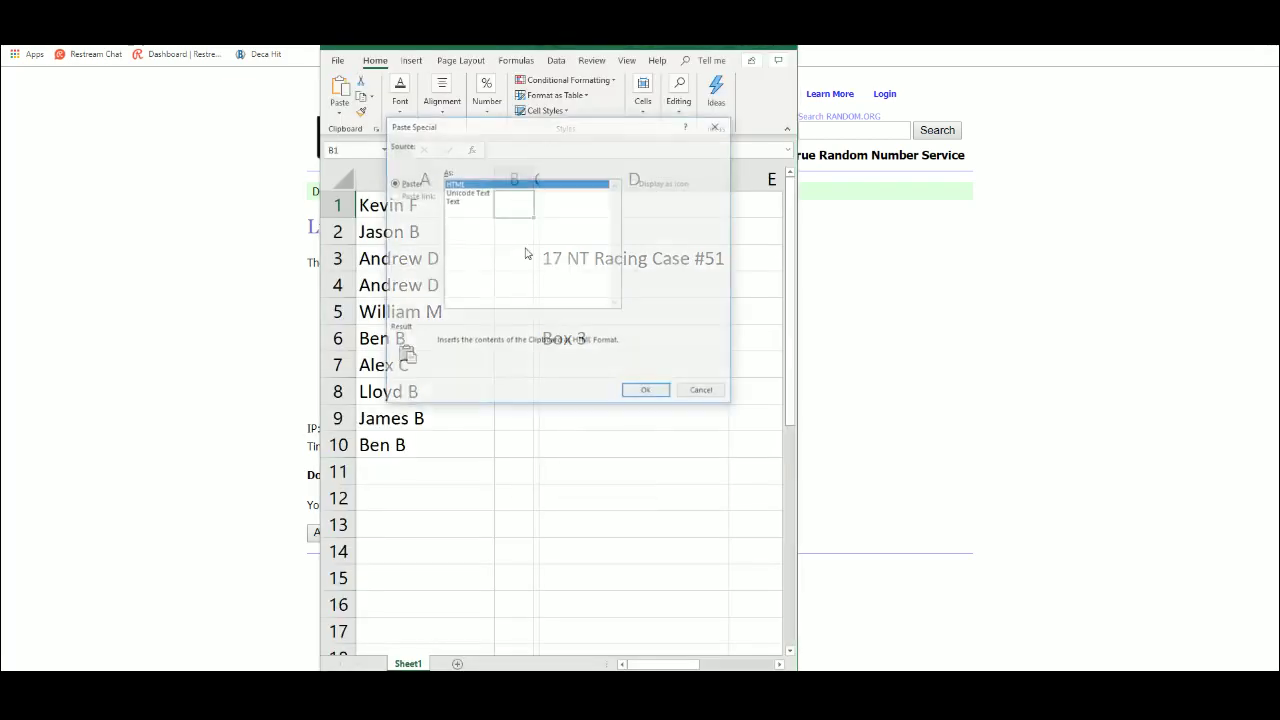
left_click(459, 202)
left_click(639, 394)
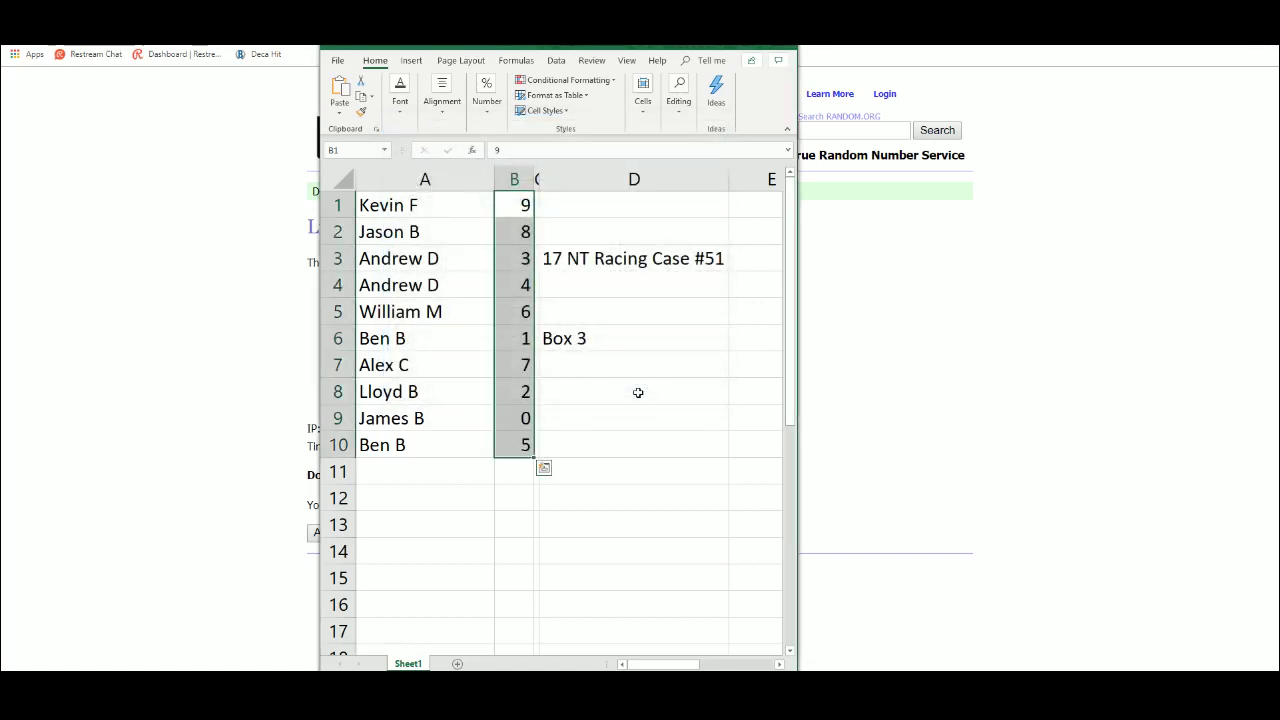
Step: Print the Box 3 sheet from the File menu's print settings
left_click(544, 200)
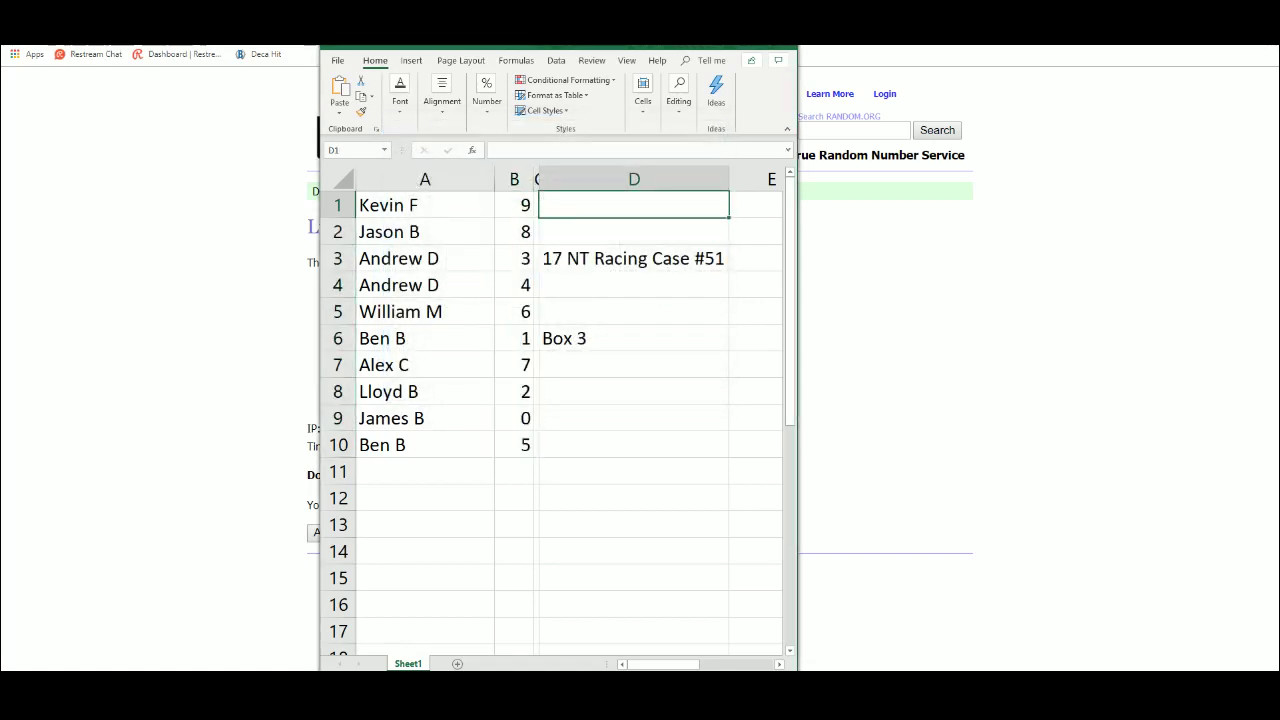
left_click(337, 60)
left_click(368, 262)
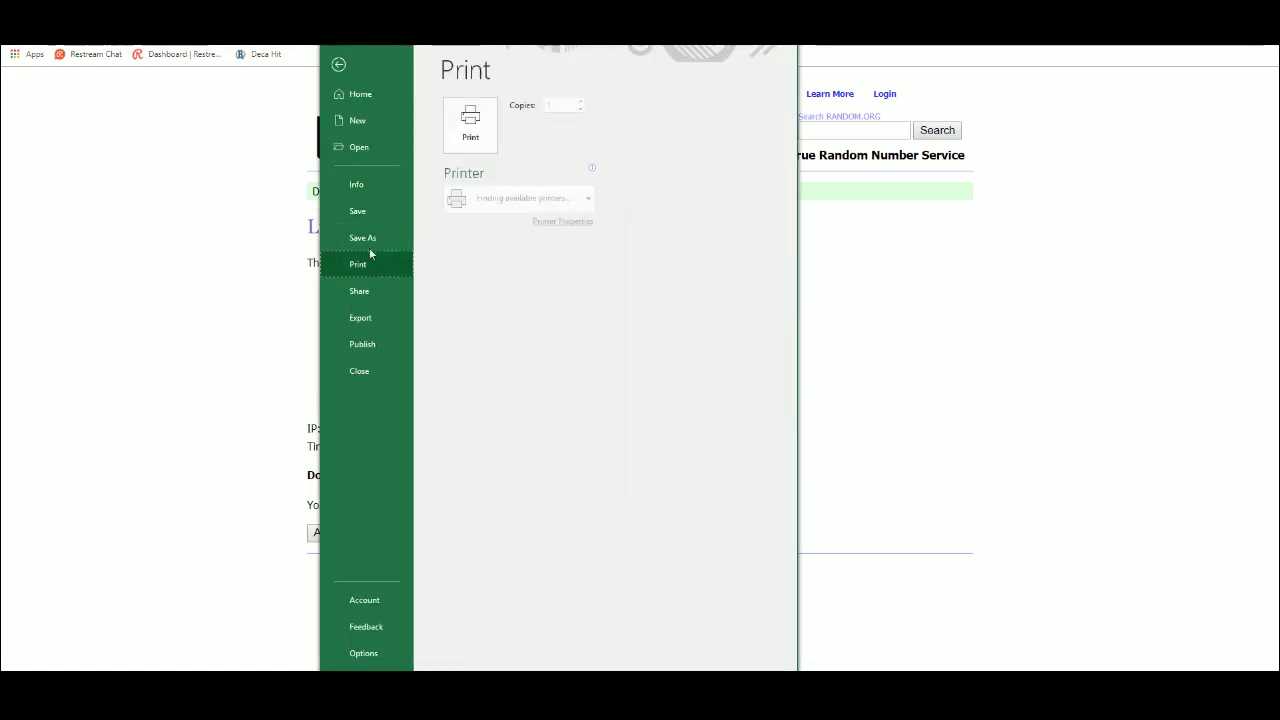
left_click(472, 141)
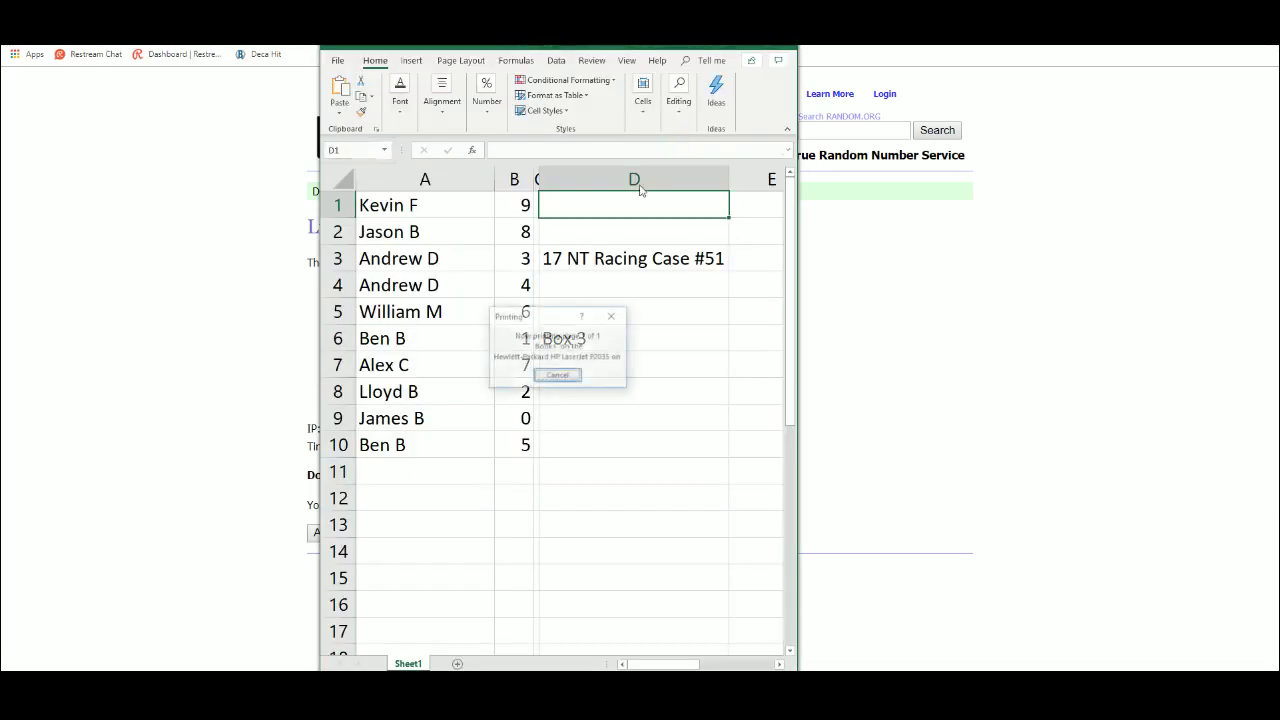
Step: Step down column D from D2 to D10, passing the Box 3 label in D6
left_click(560, 240)
left_click(555, 262)
left_click(555, 289)
left_click(555, 310)
left_click(552, 338)
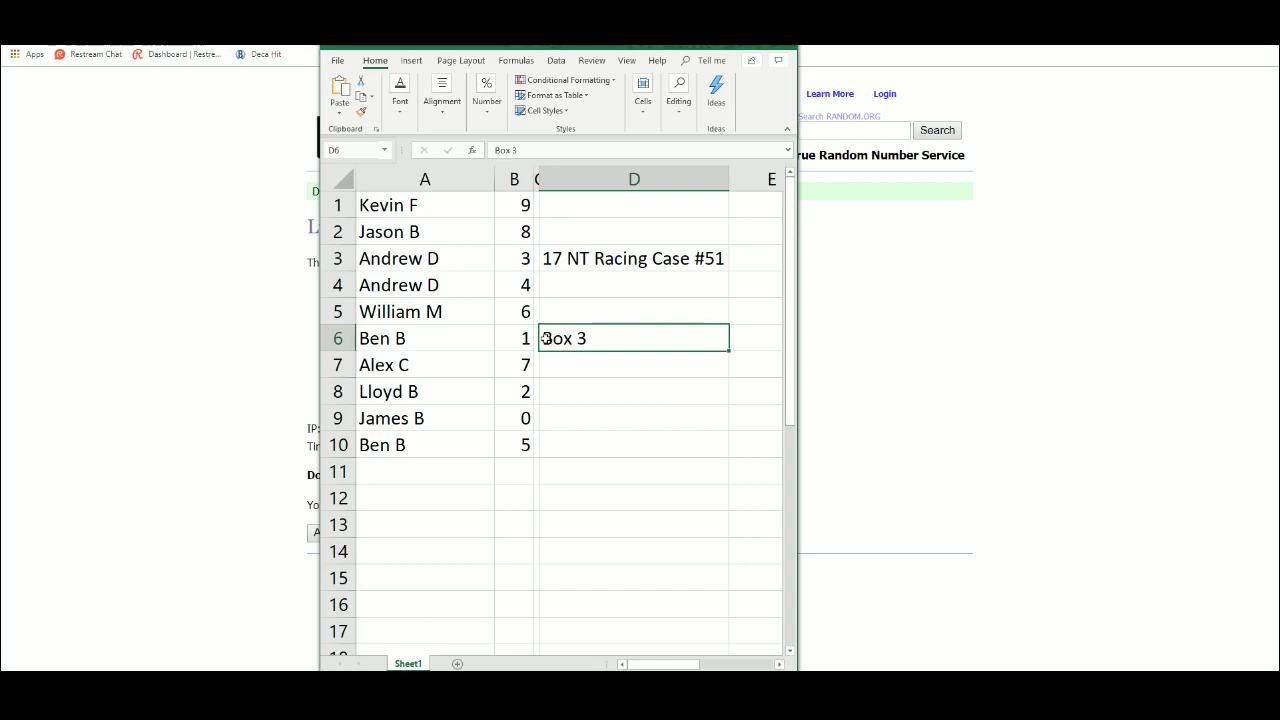
left_click(555, 360)
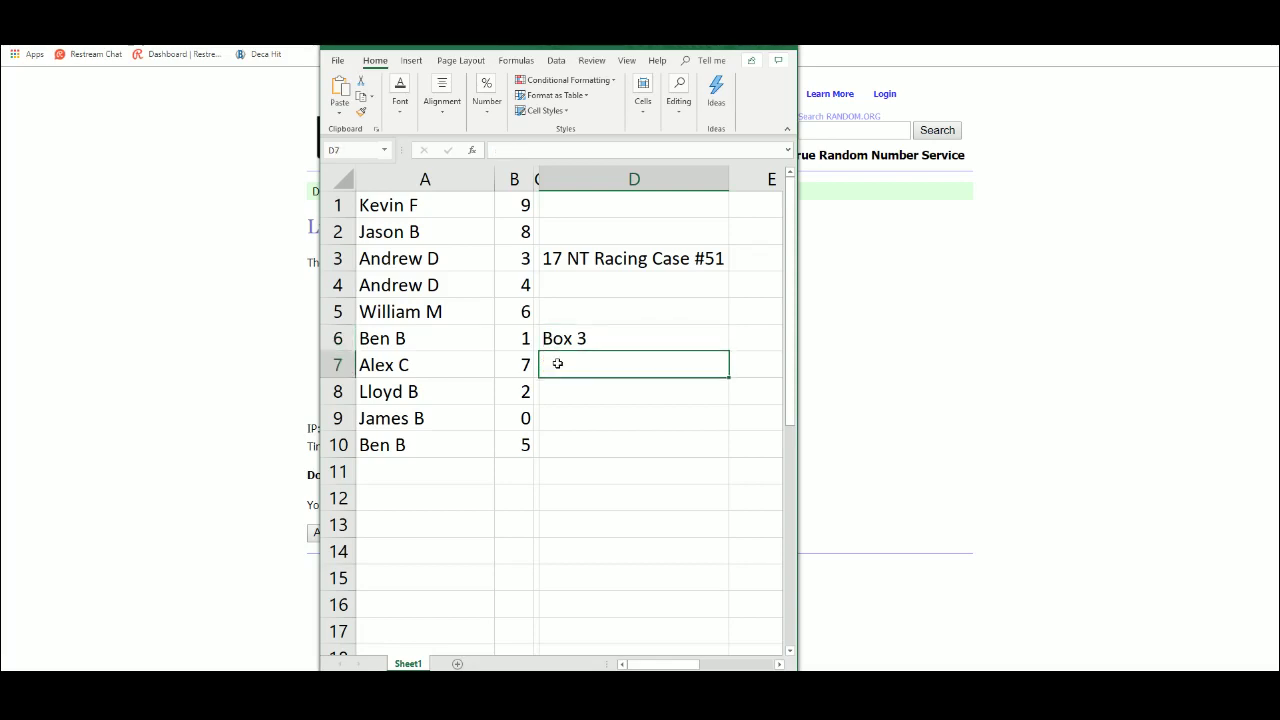
left_click(557, 382)
left_click(555, 423)
left_click(553, 442)
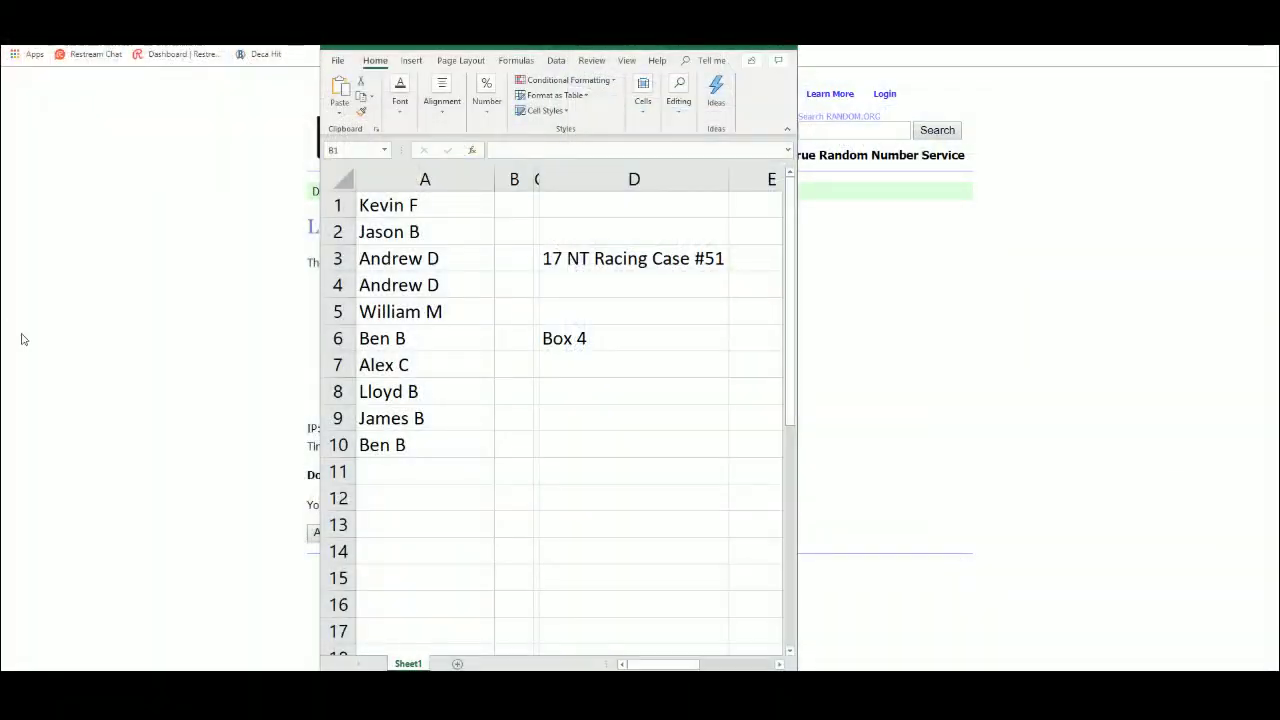
Step: Start a fresh RANDOM.ORG List Randomizer and enter the ten digits as list items
left_click(188, 368)
mouse_move(505, 93)
left_click(513, 117)
left_click(340, 424)
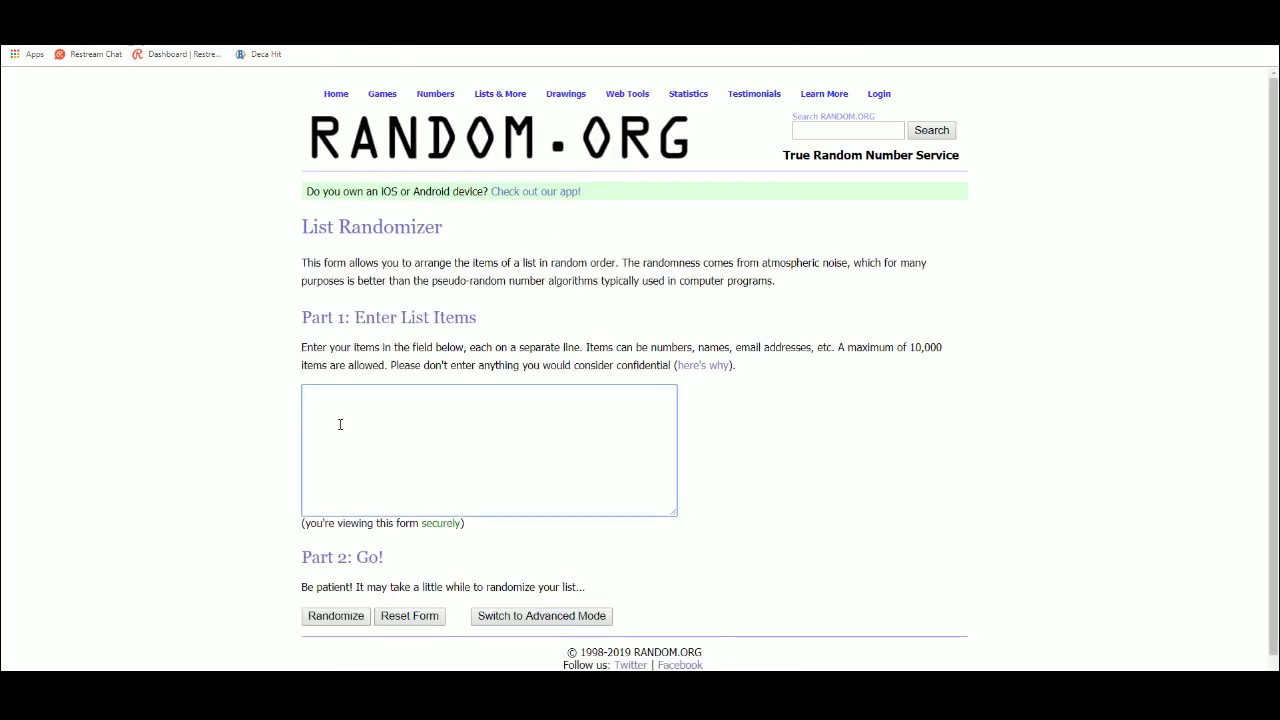
type("1 2 3 4 5 6 ")
type("7 8 9 10")
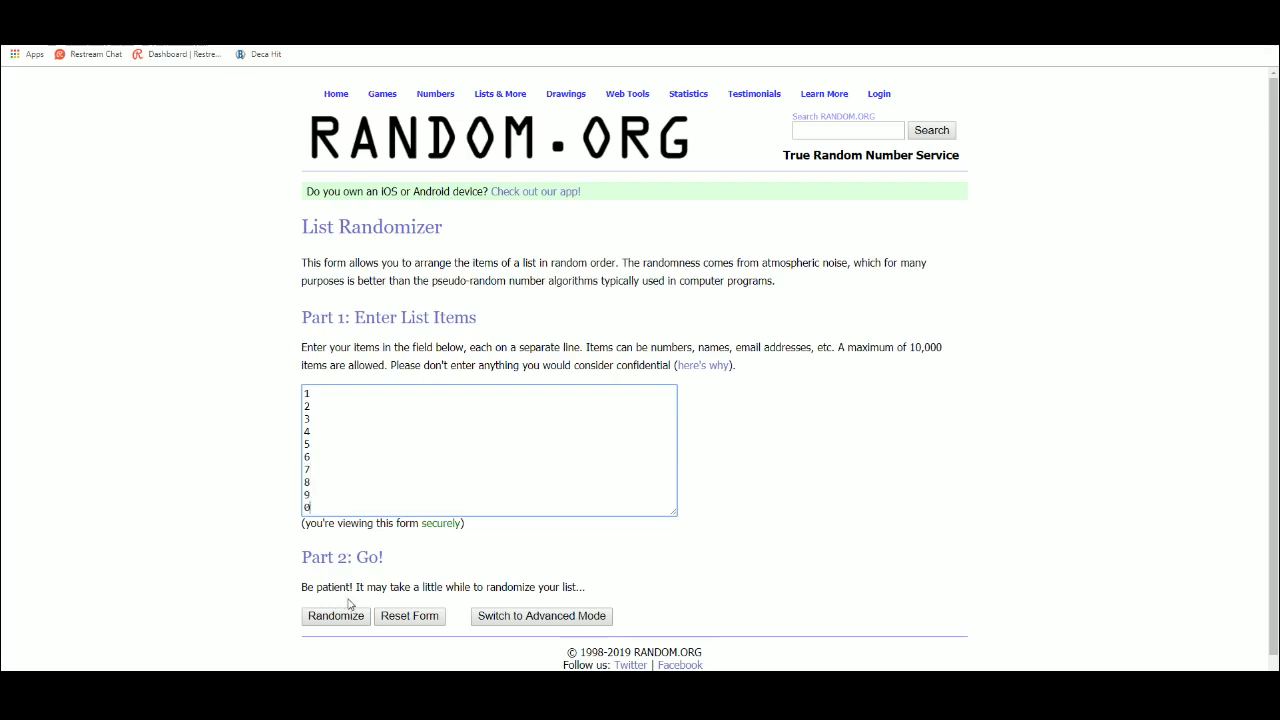
Step: Randomize the digit list five times in a row
left_click(342, 619)
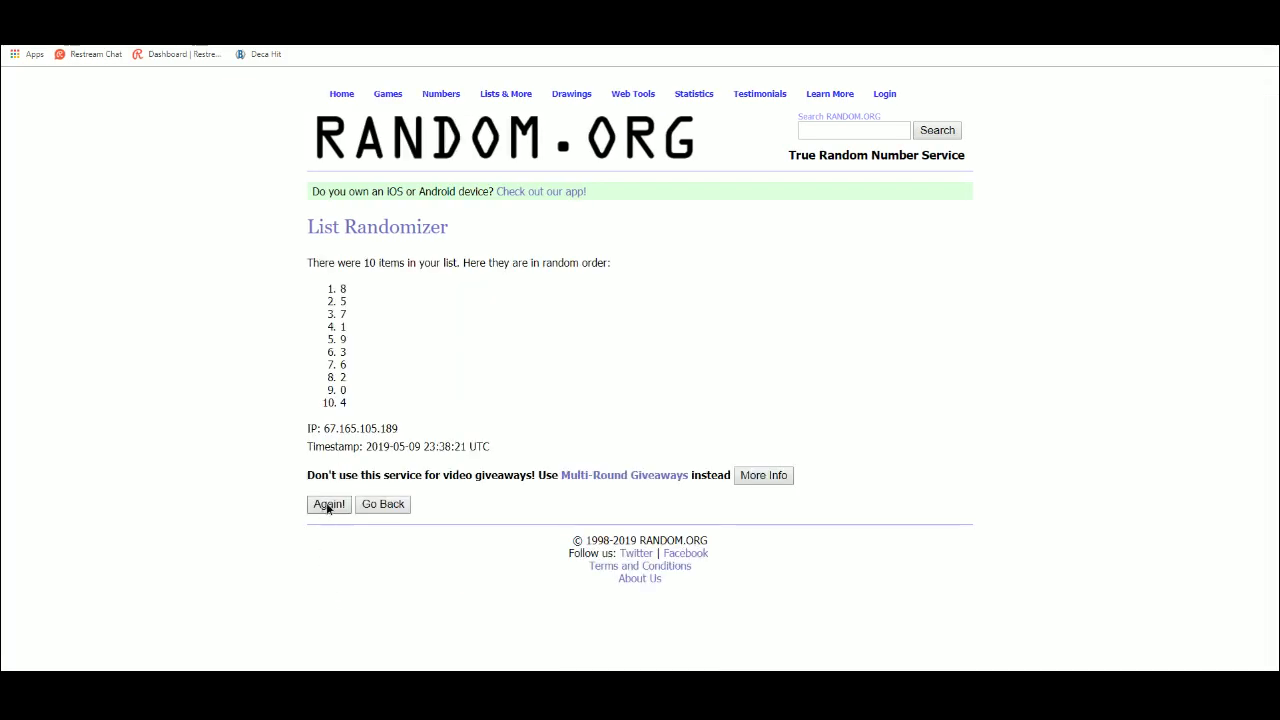
left_click(328, 506)
left_click(329, 536)
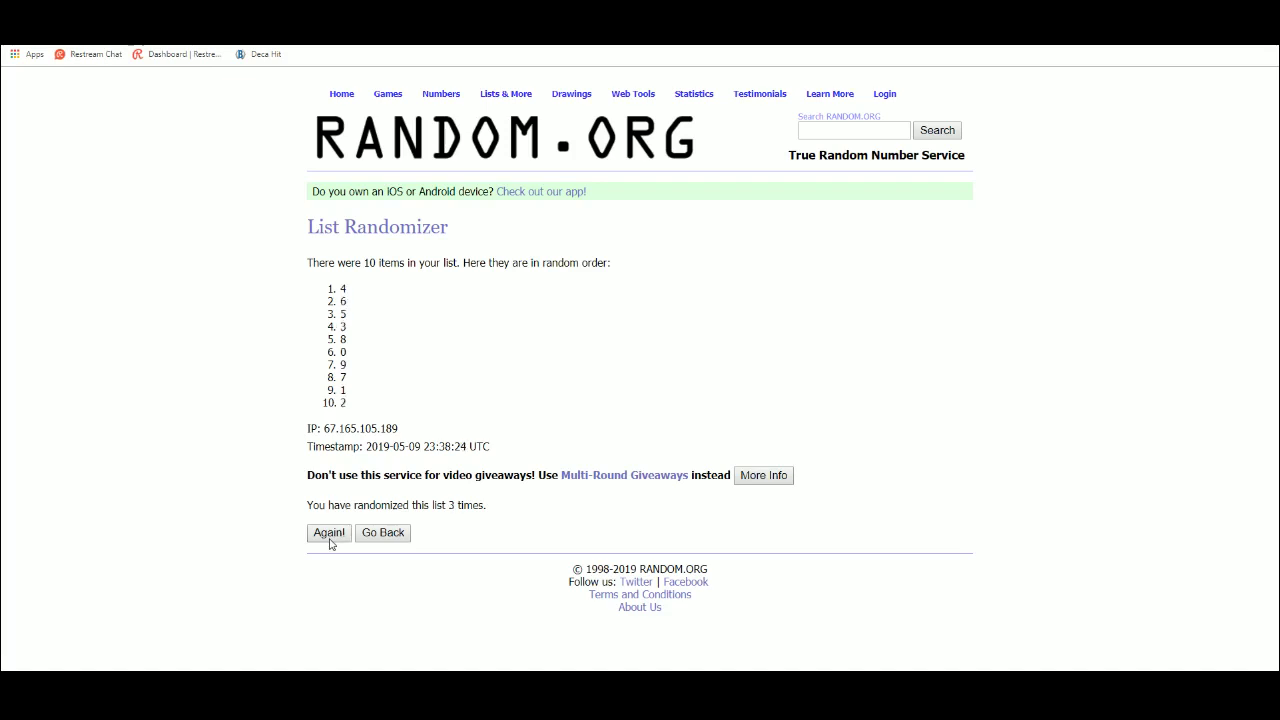
left_click(329, 538)
left_click(329, 540)
Step: Copy the final shuffled order 5,2,6,4,1,3,9,0,8,7 and return to Excel
mouse_move(341, 285)
left_mouse_down()
mouse_move(345, 408)
mouse_move(337, 386)
left_mouse_up()
right_click(341, 372)
left_click(354, 381)
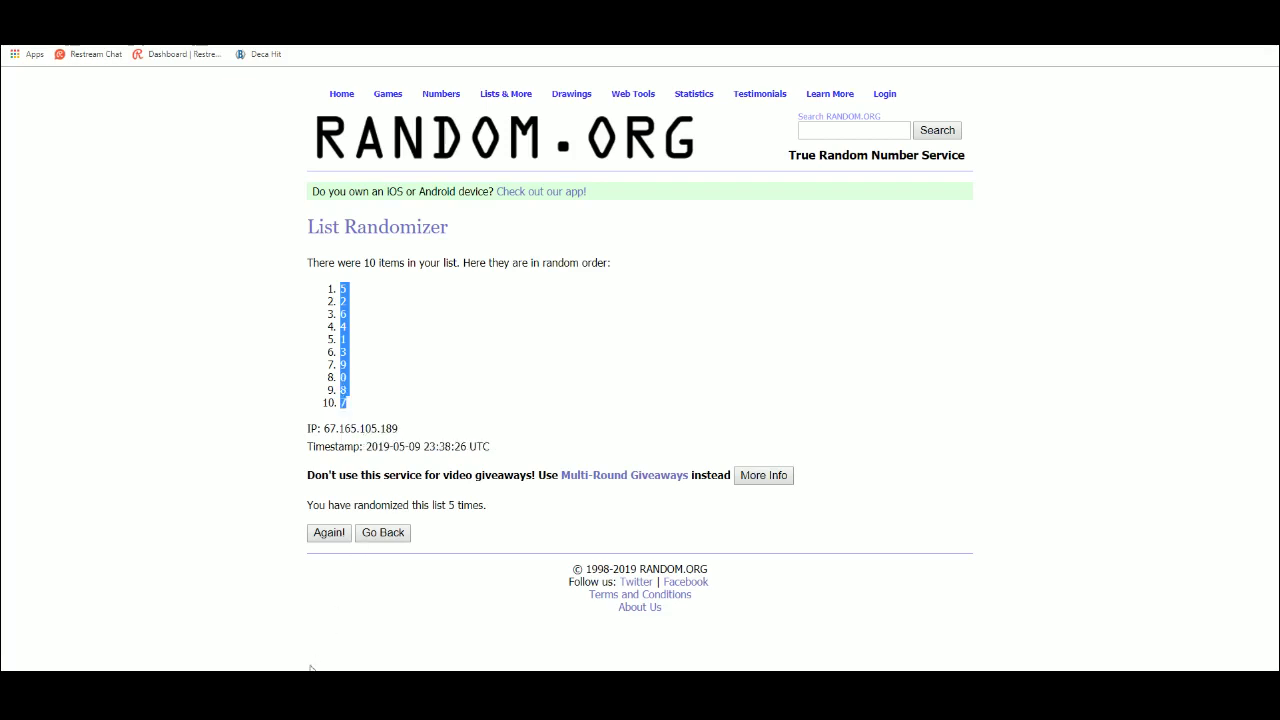
key("alt+Tab")
Step: Paste the new digits into column B from B1 as plain text via Paste Special
right_click(517, 205)
left_click(531, 274)
left_click(452, 203)
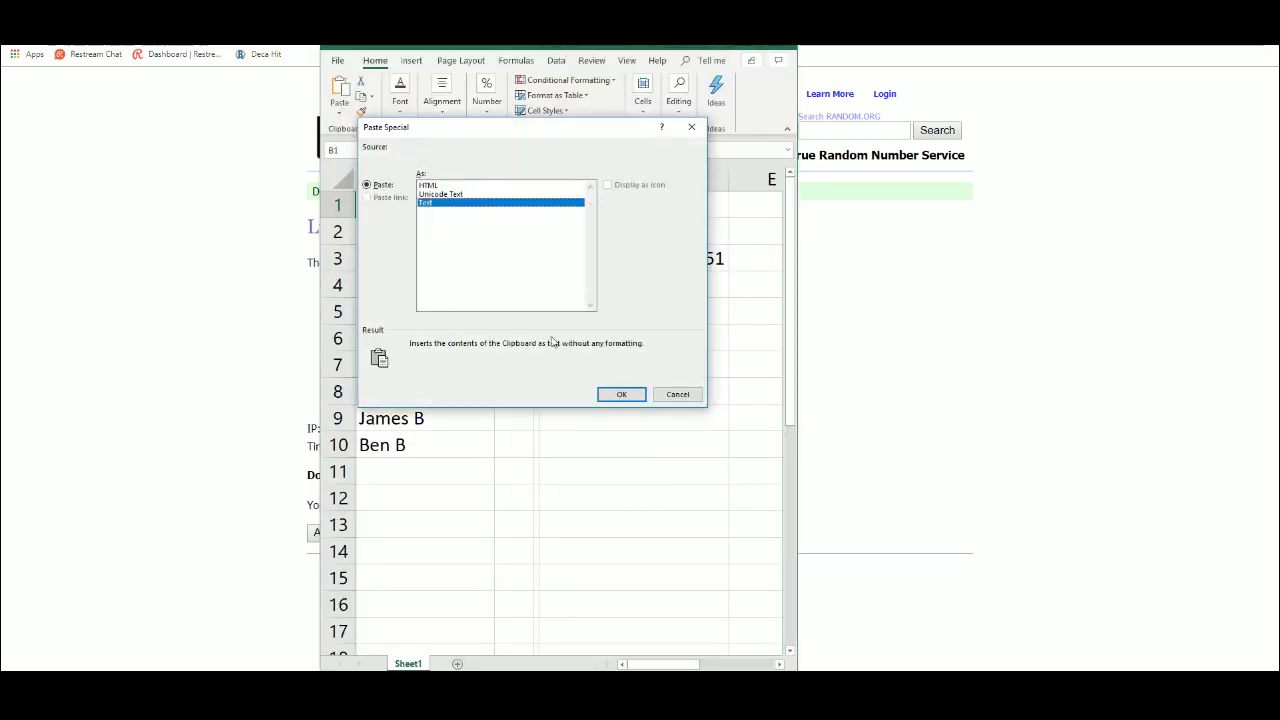
left_click(621, 394)
Step: Print the Box 4 sheet from the File menu's print view
left_click(337, 60)
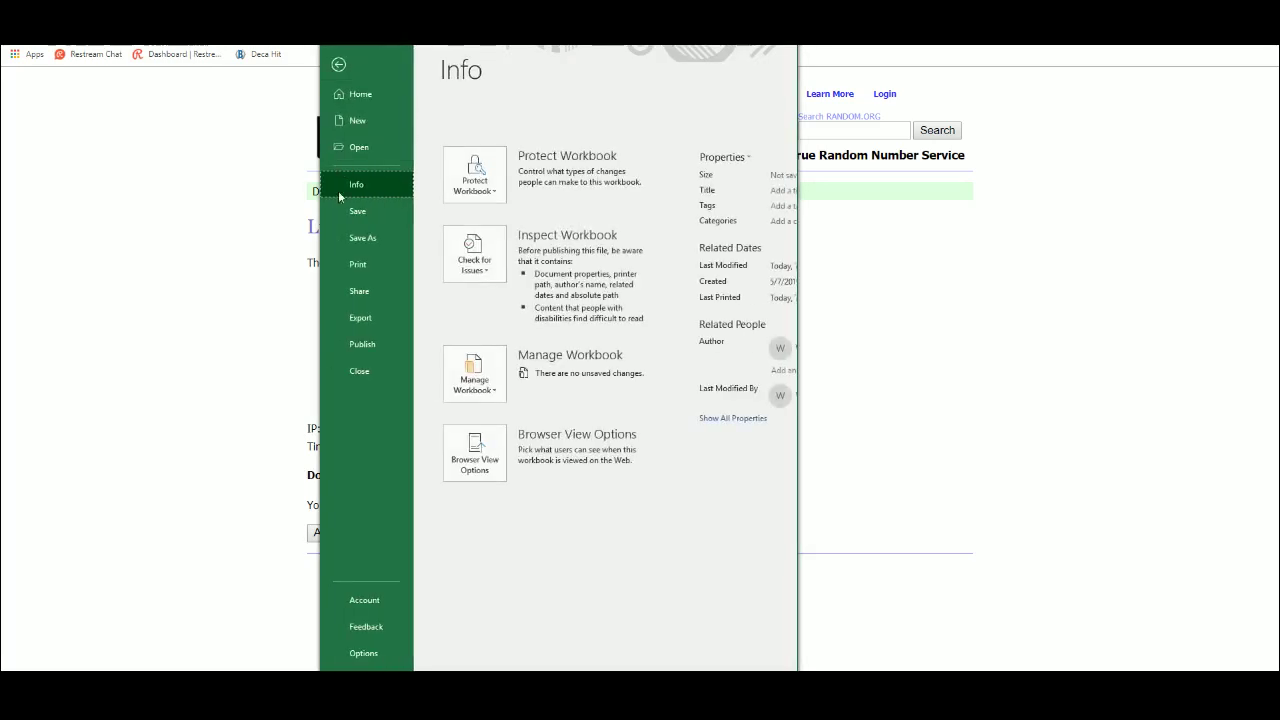
left_click(357, 264)
key("Escape")
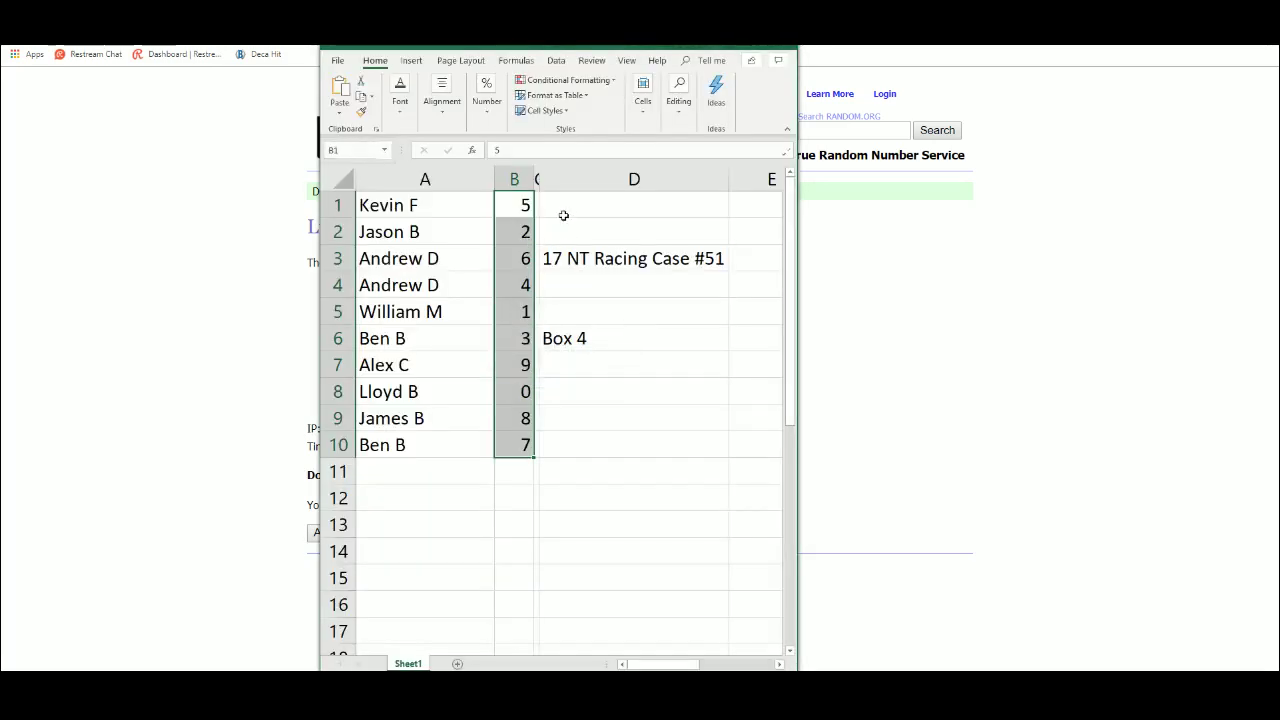
Step: Step through column D cells D1 to D10, checking the case name and Box 4 label
left_click(565, 211)
left_click(558, 230)
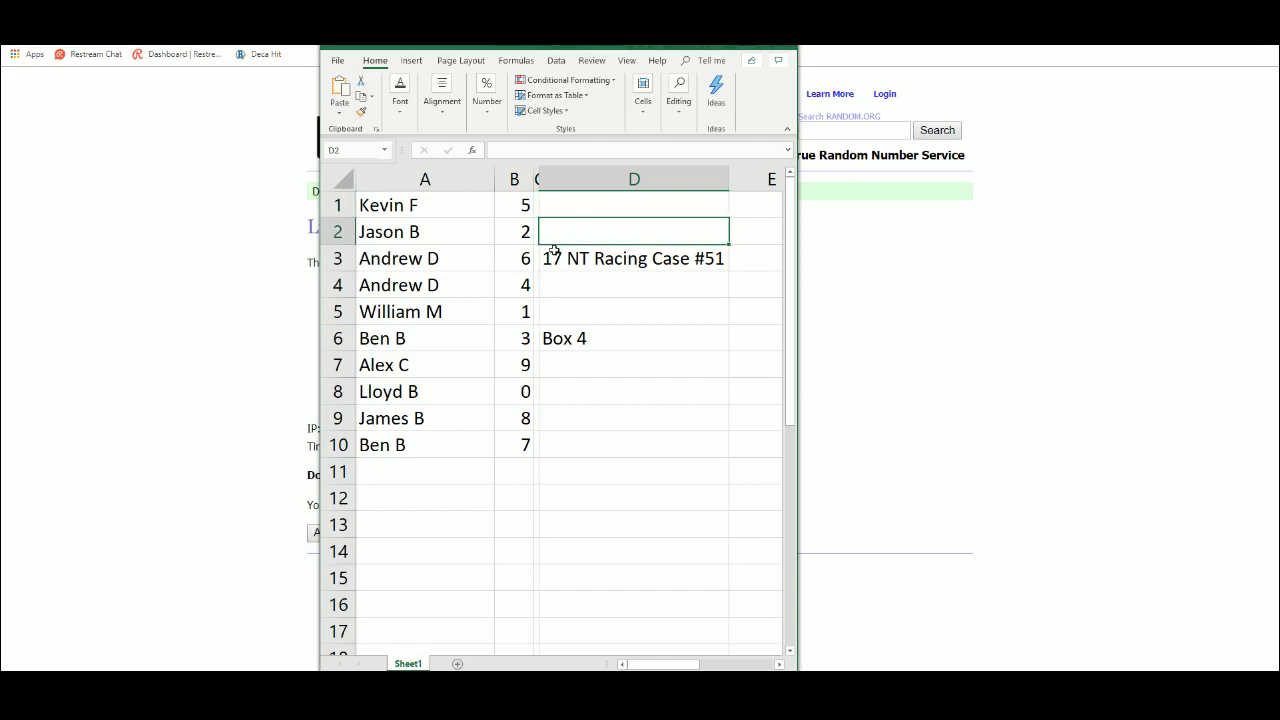
left_click(546, 258)
left_click(545, 282)
left_click(546, 312)
left_click(560, 355)
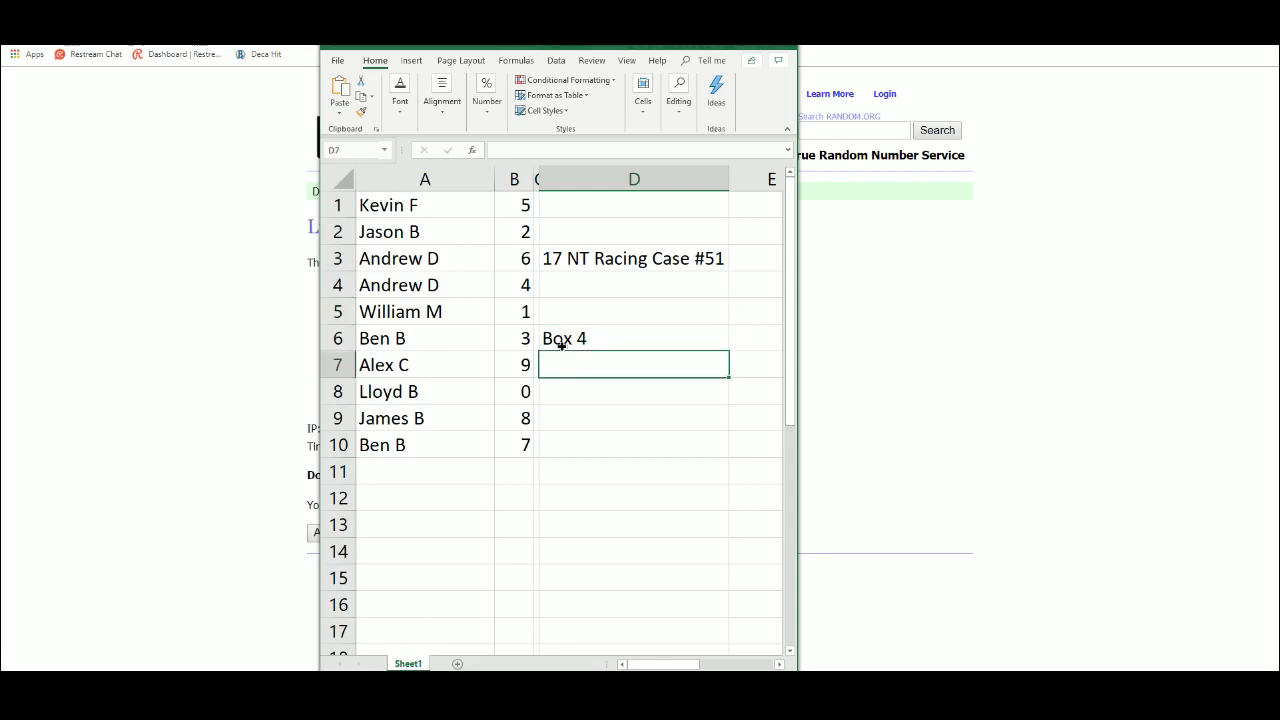
left_click(561, 343)
left_click(561, 366)
left_click(560, 392)
left_click(560, 420)
left_click(560, 443)
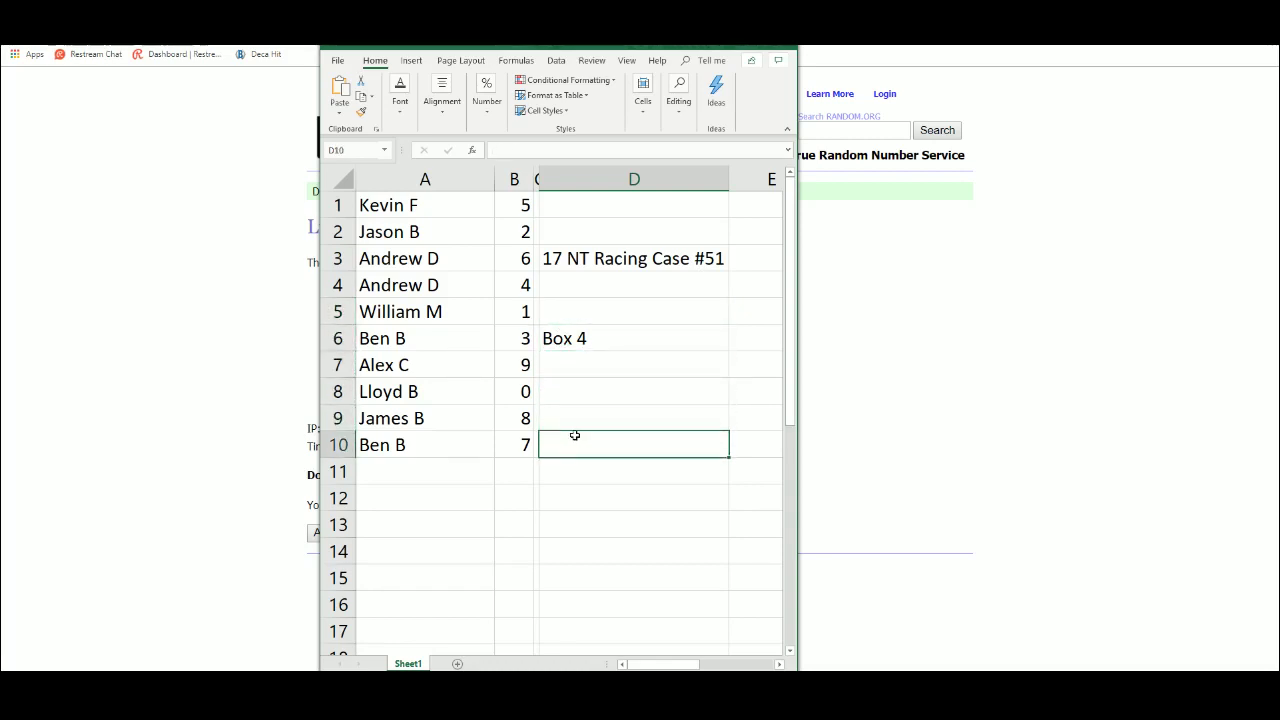